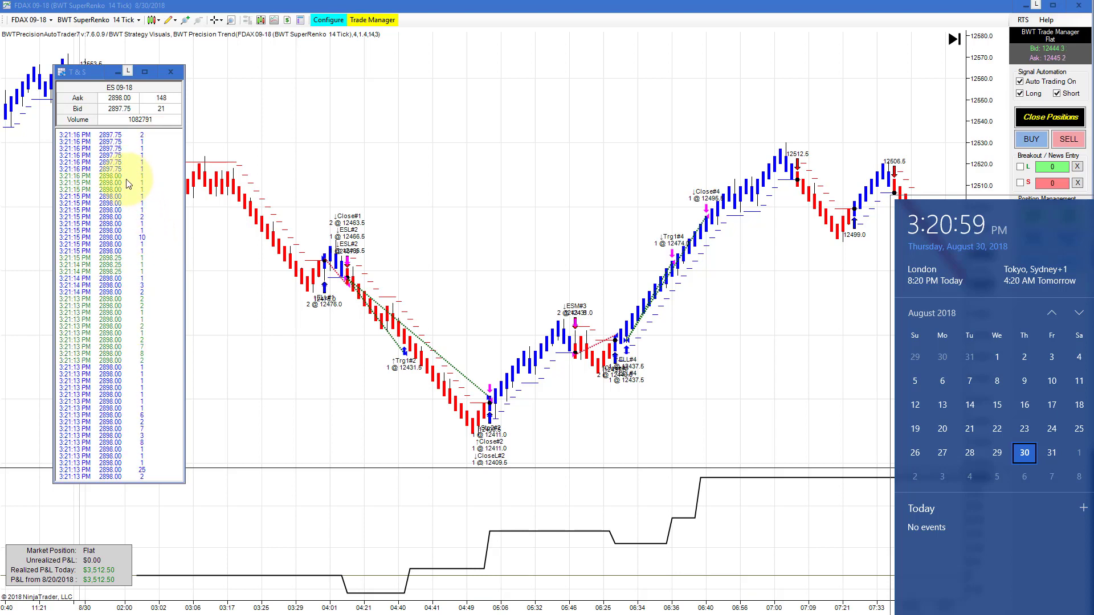
- Dismiss the clock and calendar flyout and return to the FDAX 09-18 SuperRenko 14 Tick chart
{"action": "left_click", "coordinate": [101, 86]}
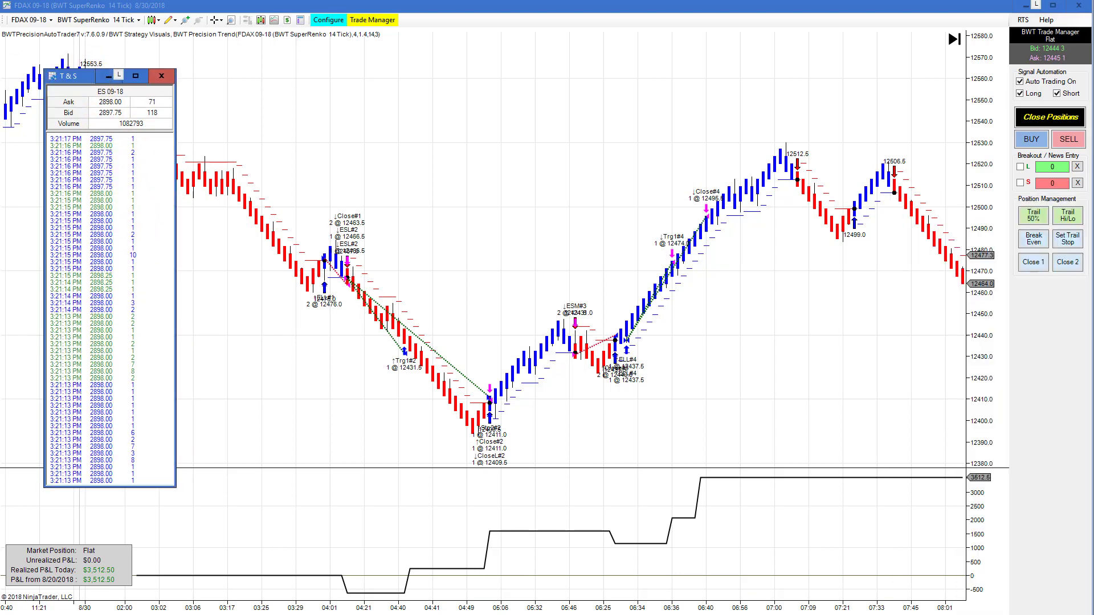
{"action": "left_click", "coordinate": [286, 220]}
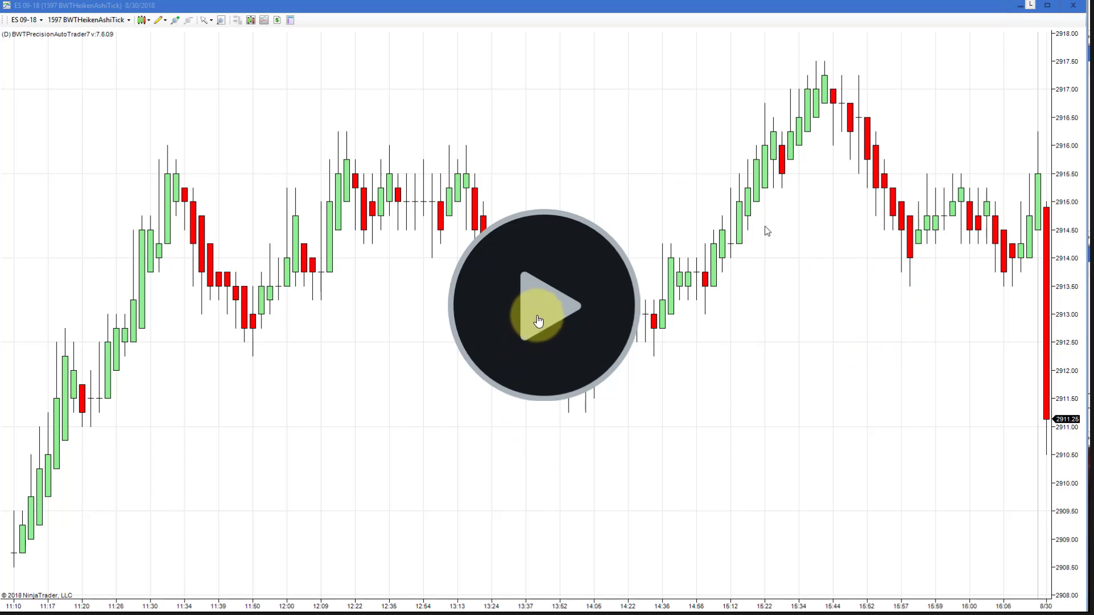
- Play the ES 09-18 chart video clip and skip to about 0:18
{"action": "left_click", "coordinate": [540, 307]}
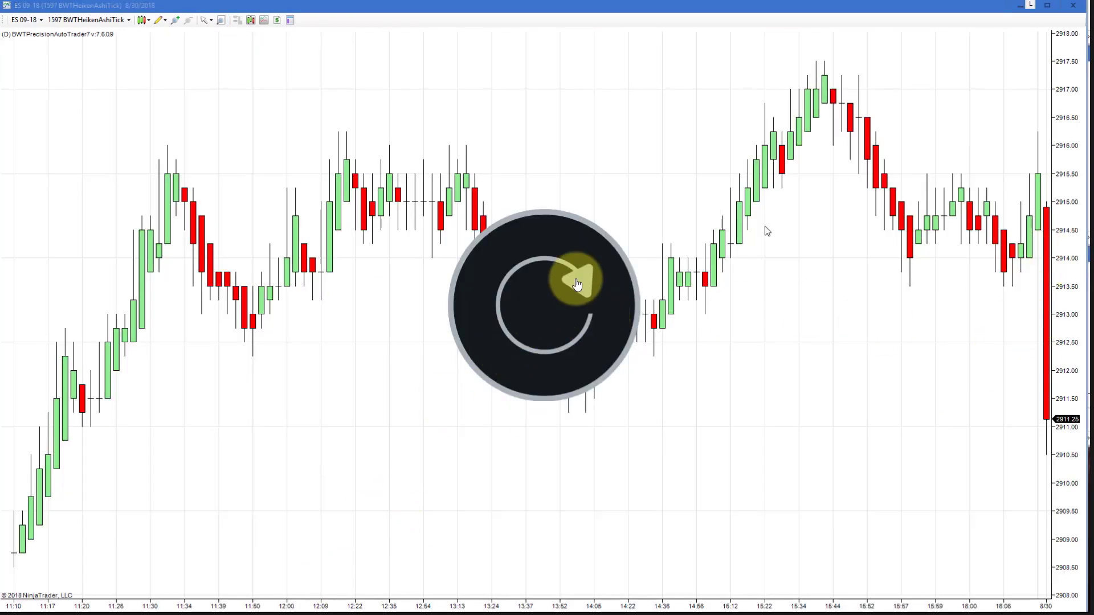
{"action": "left_click", "coordinate": [598, 279]}
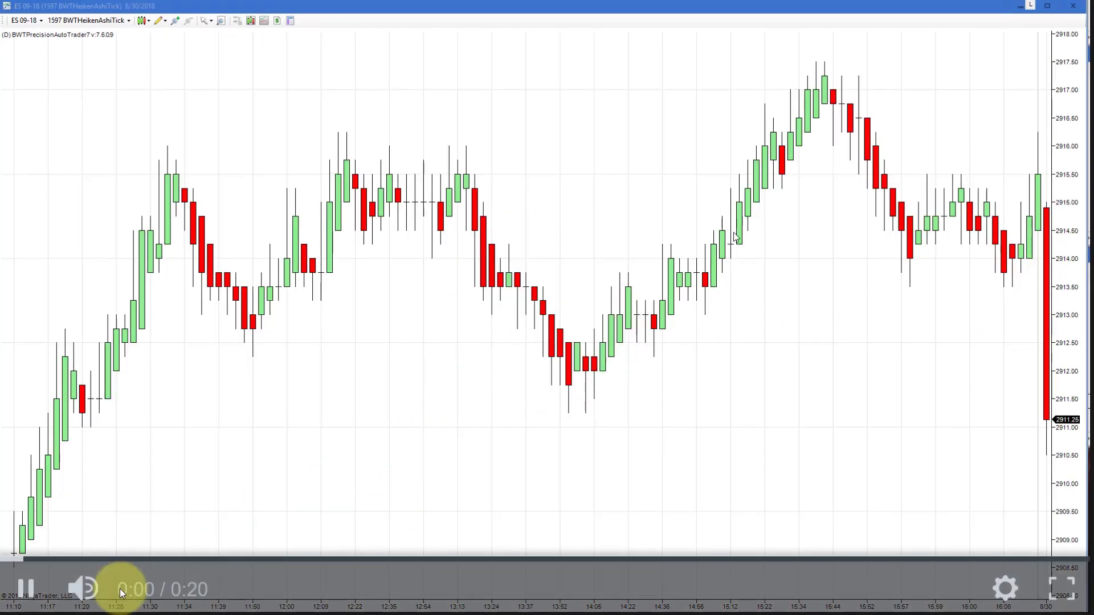
{"action": "left_click", "coordinate": [906, 562]}
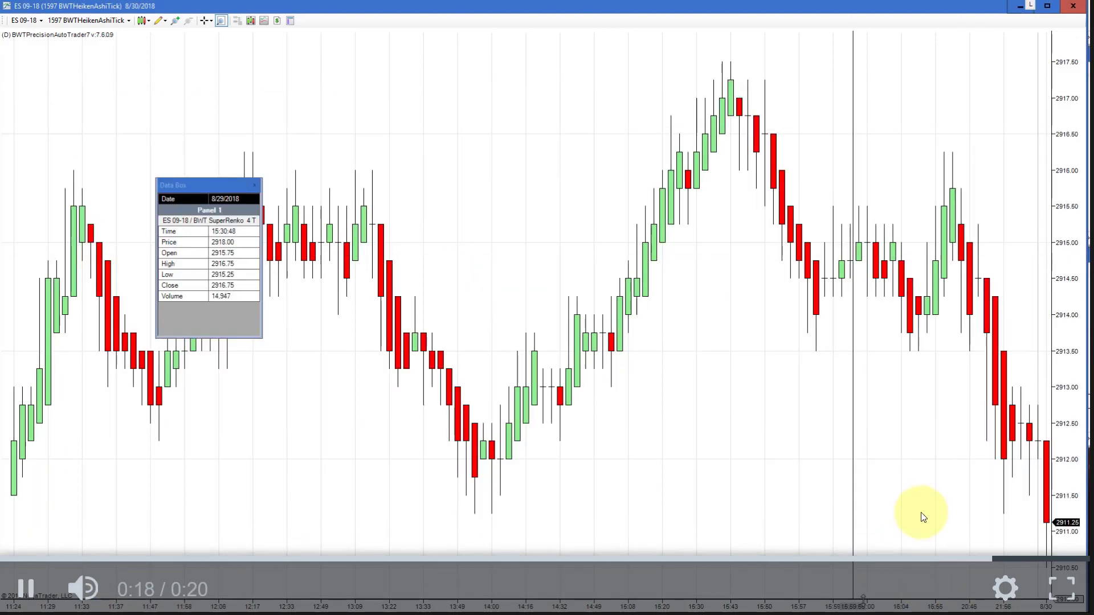
{"action": "left_click", "coordinate": [907, 499]}
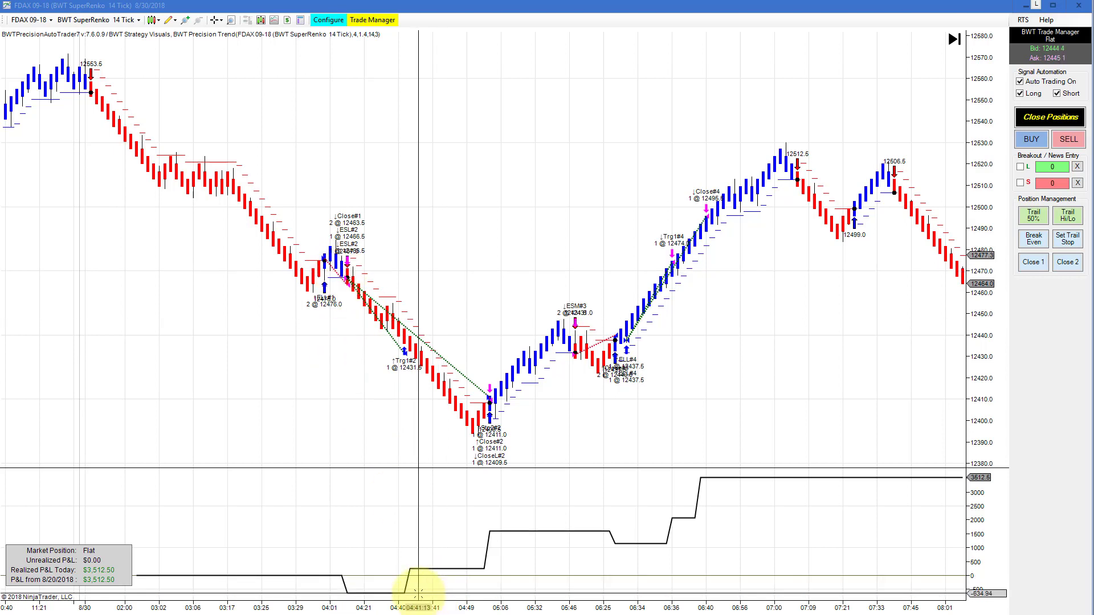
- Examine the trades on the FDAX SuperRenko 14 and 16 Tick charts and close the 16 Tick trade management settings without saving
{"action": "middle_click", "coordinate": [595, 489]}
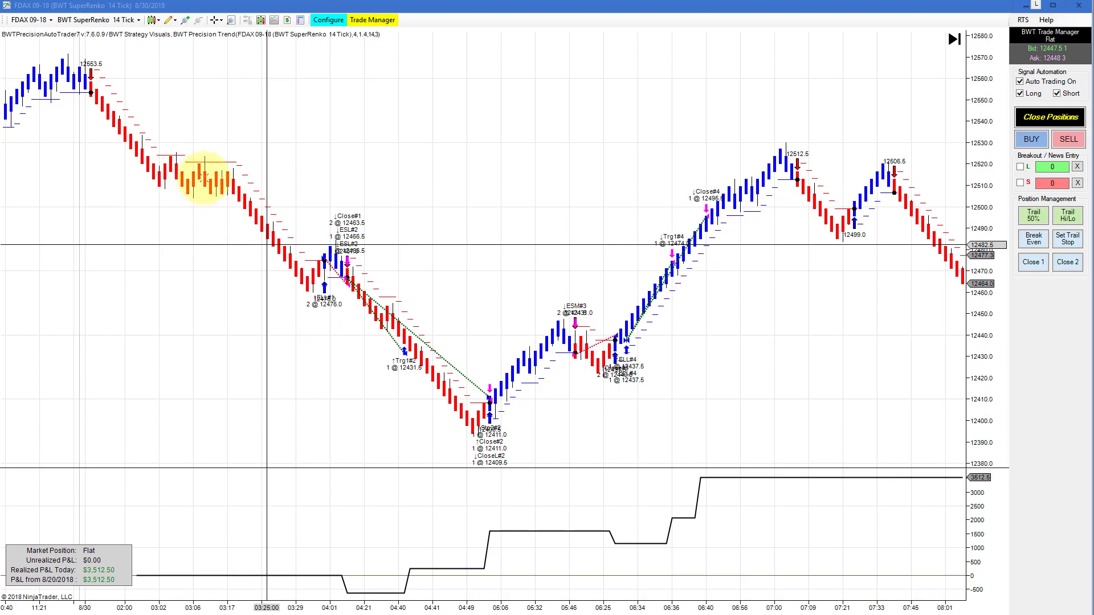
{"action": "scroll", "coordinate": [205, 177], "scroll_direction": "up", "scroll_amount": 1}
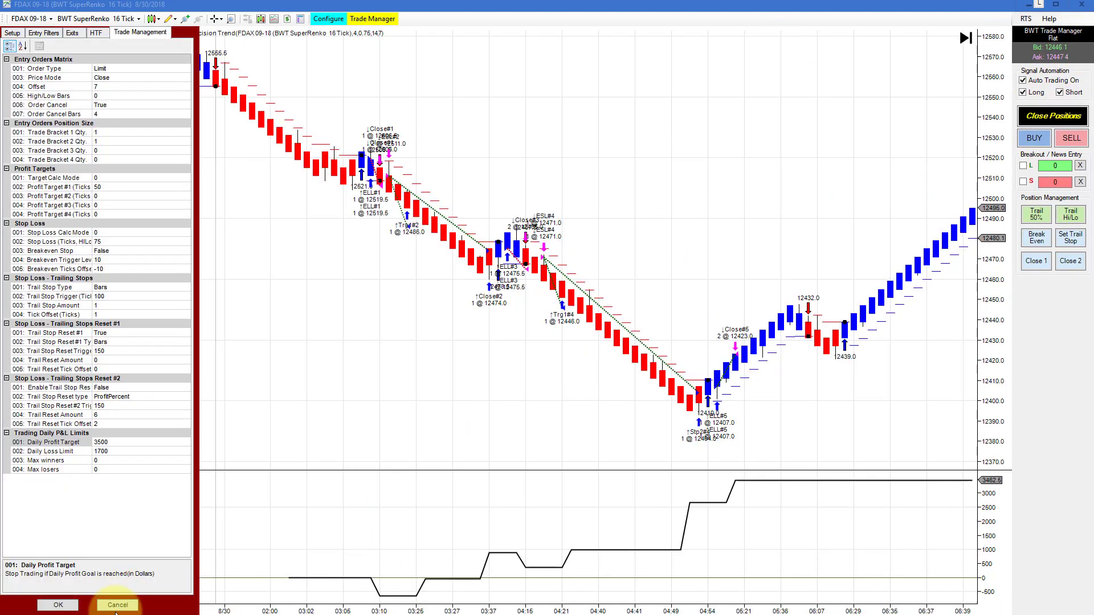
{"action": "left_click", "coordinate": [117, 606]}
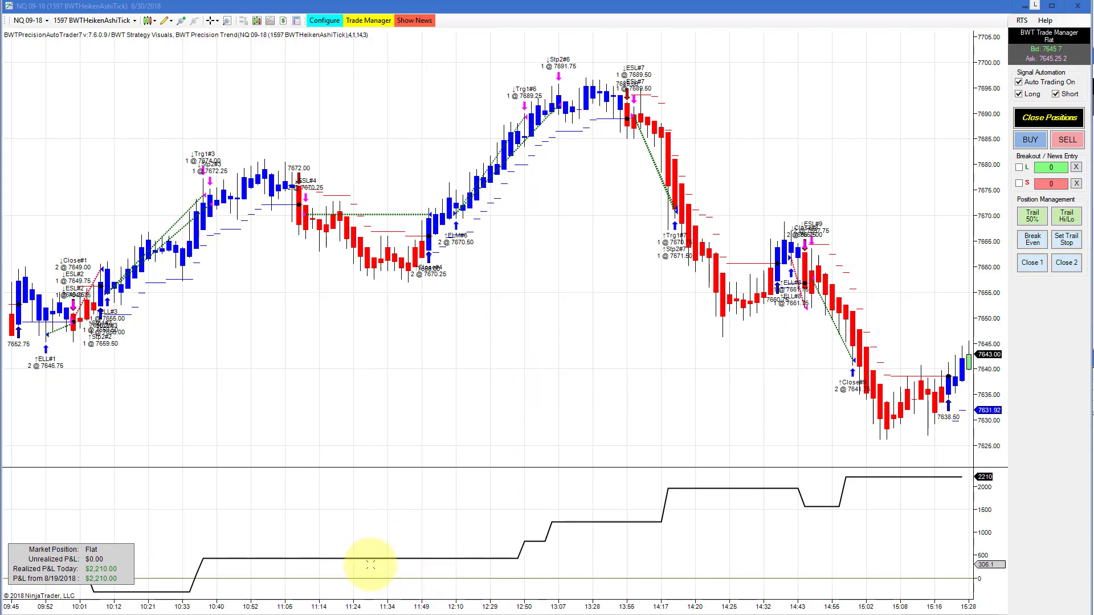
- Check the Trade Management settings of the NQ 09-18 chart's strategy and close them without saving
{"action": "left_click", "coordinate": [314, 23]}
{"action": "left_click", "coordinate": [167, 35]}
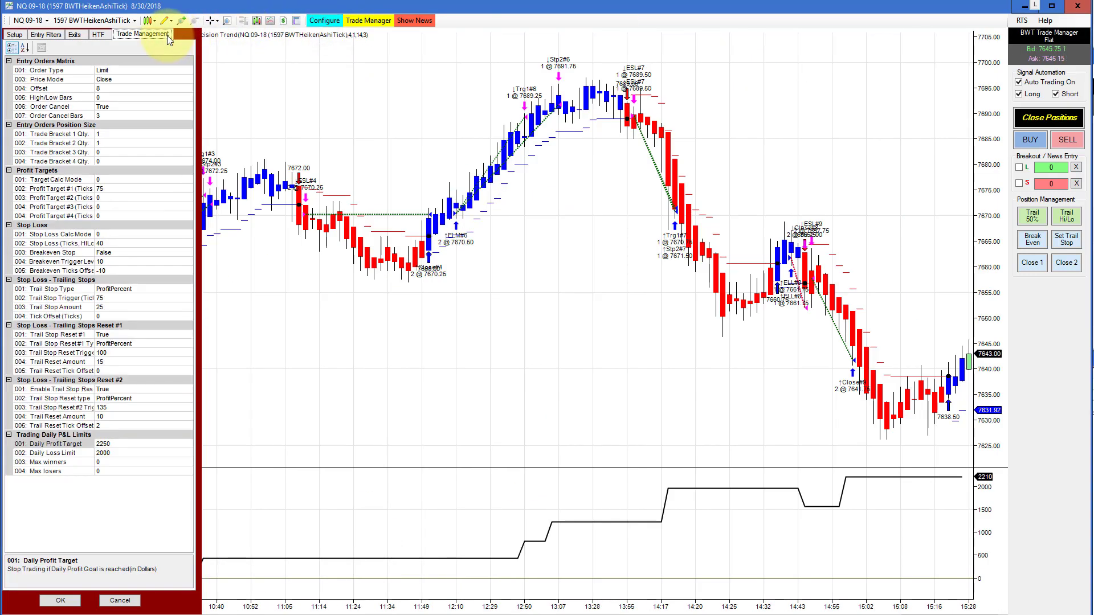
{"action": "left_click", "coordinate": [133, 602]}
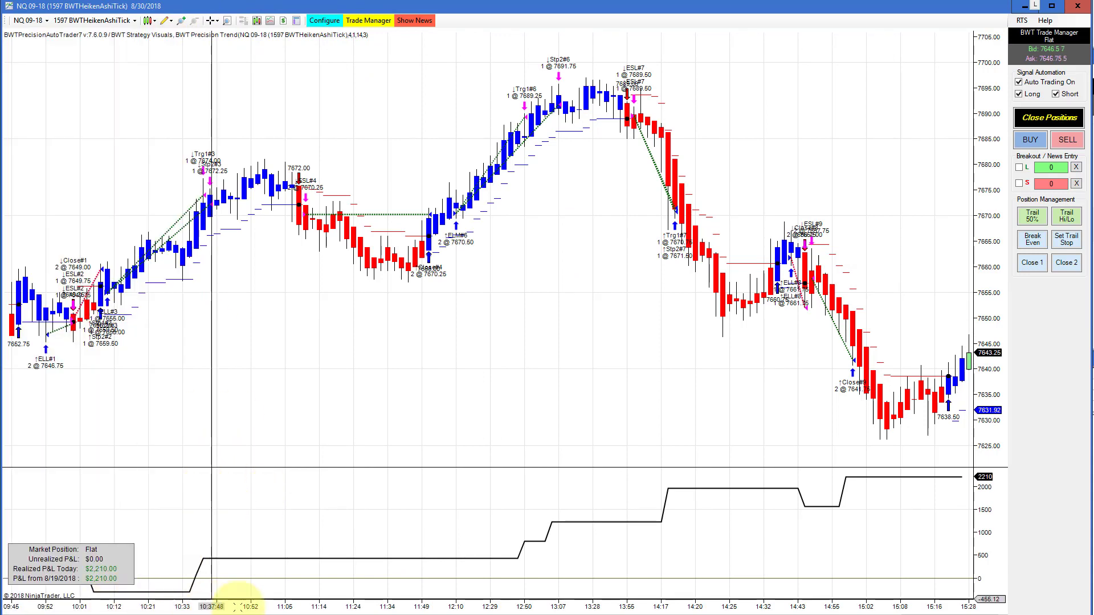
- Examine the day's trades on the NQ 09-18 chart and reopen the strategy's Trade Management settings
{"action": "scroll", "coordinate": [349, 605], "scroll_direction": "down", "scroll_amount": 3}
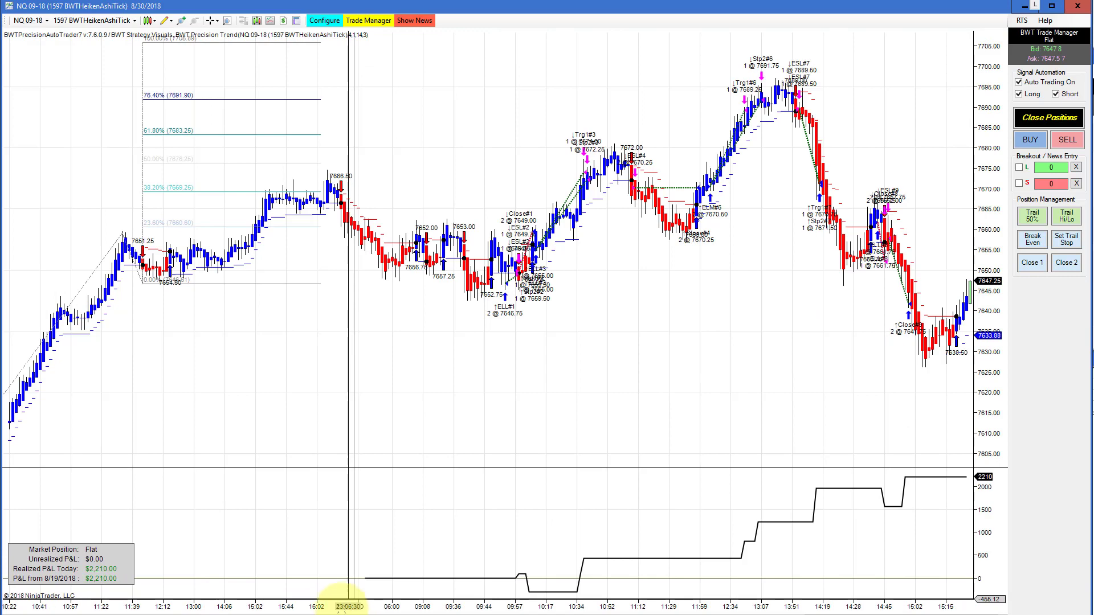
{"action": "scroll", "coordinate": [221, 604], "scroll_direction": "up", "scroll_amount": 3}
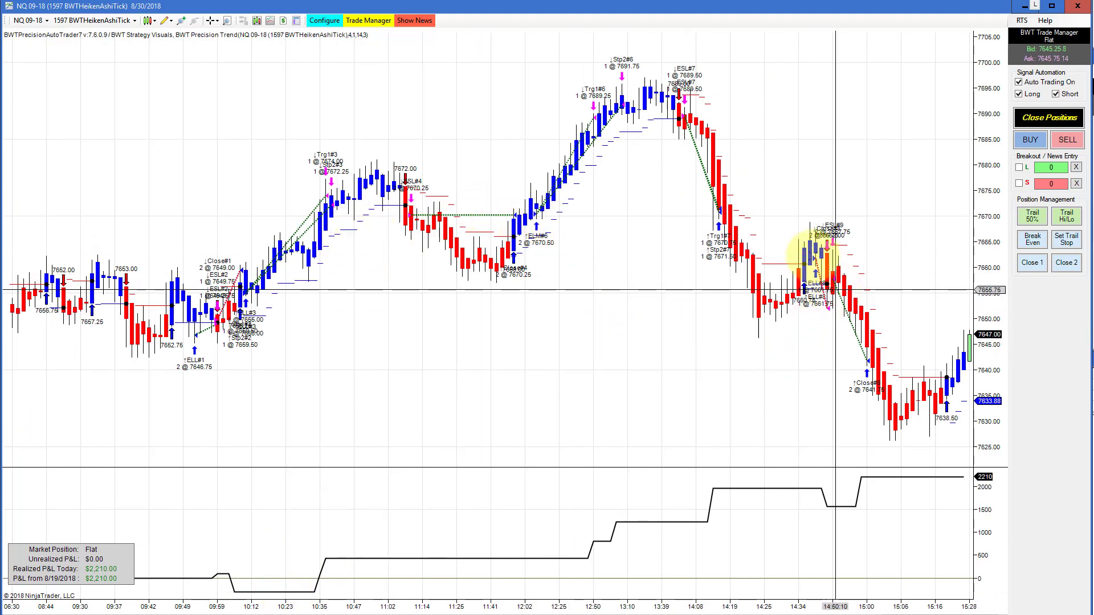
{"action": "left_click", "coordinate": [324, 21]}
{"action": "left_click", "coordinate": [157, 35]}
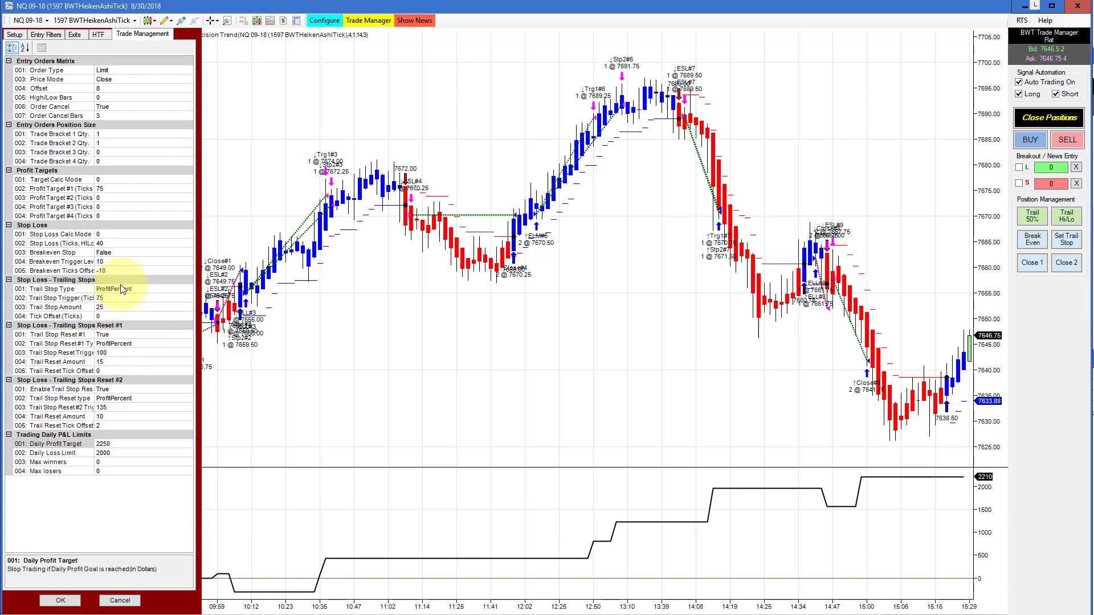
- Select the Trail Stop Type setting and enlarge the description area and setting-name column to read its options in full
{"action": "left_click", "coordinate": [135, 297]}
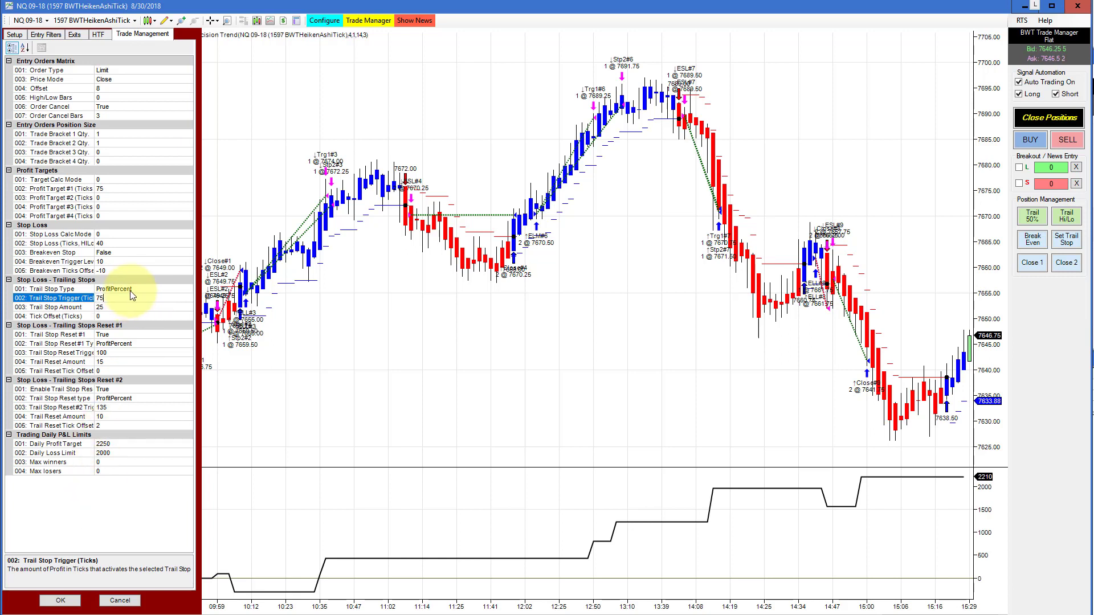
{"action": "left_click", "coordinate": [132, 290]}
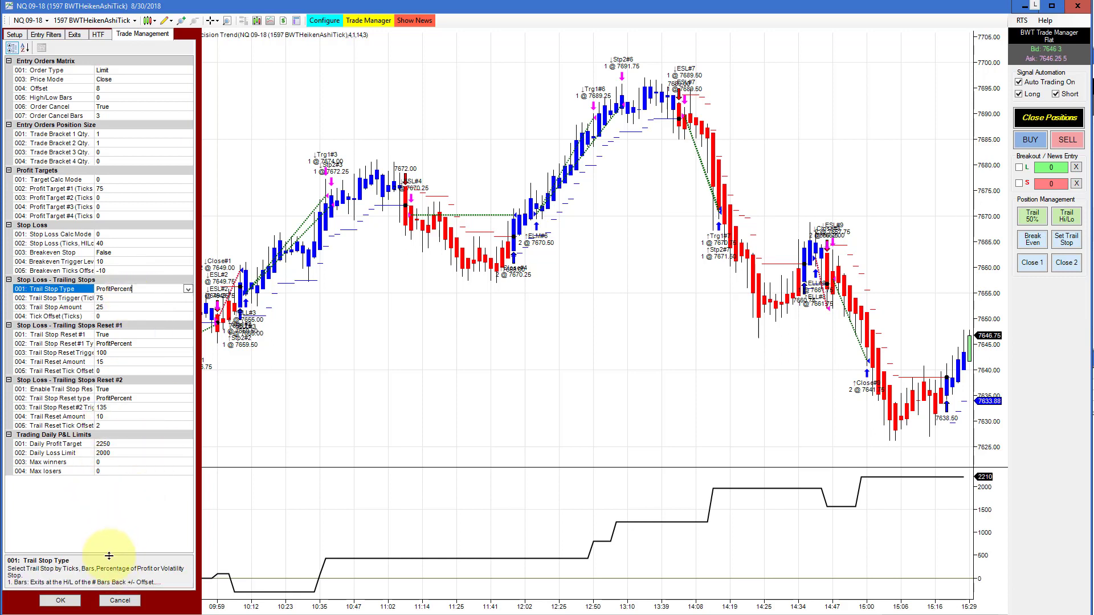
{"action": "left_click_drag", "start_coordinate": [109, 555], "coordinate": [111, 505]}
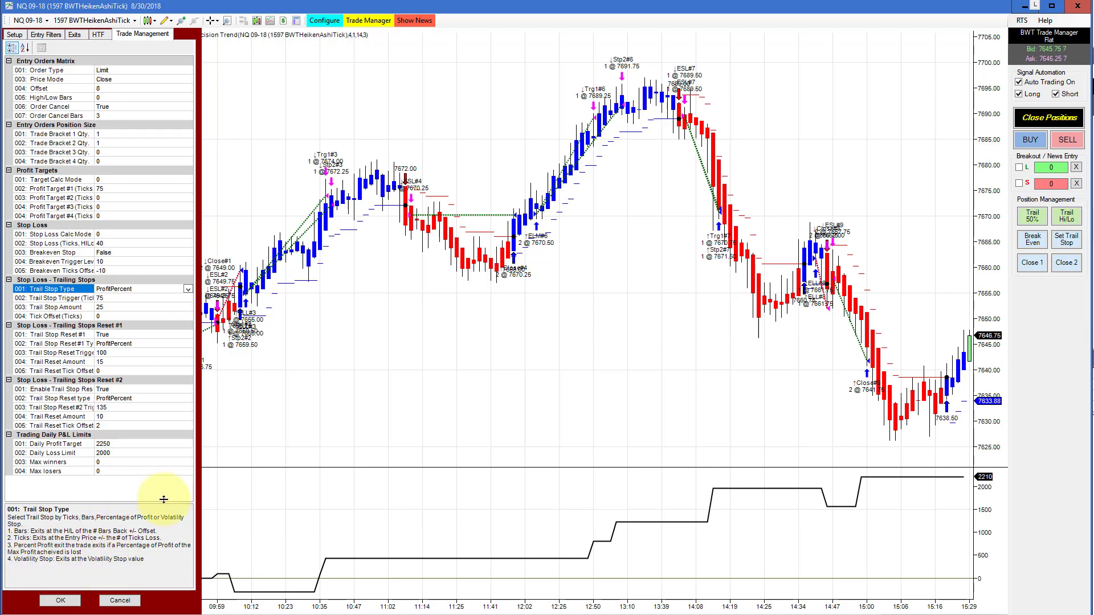
{"action": "left_click", "coordinate": [340, 358]}
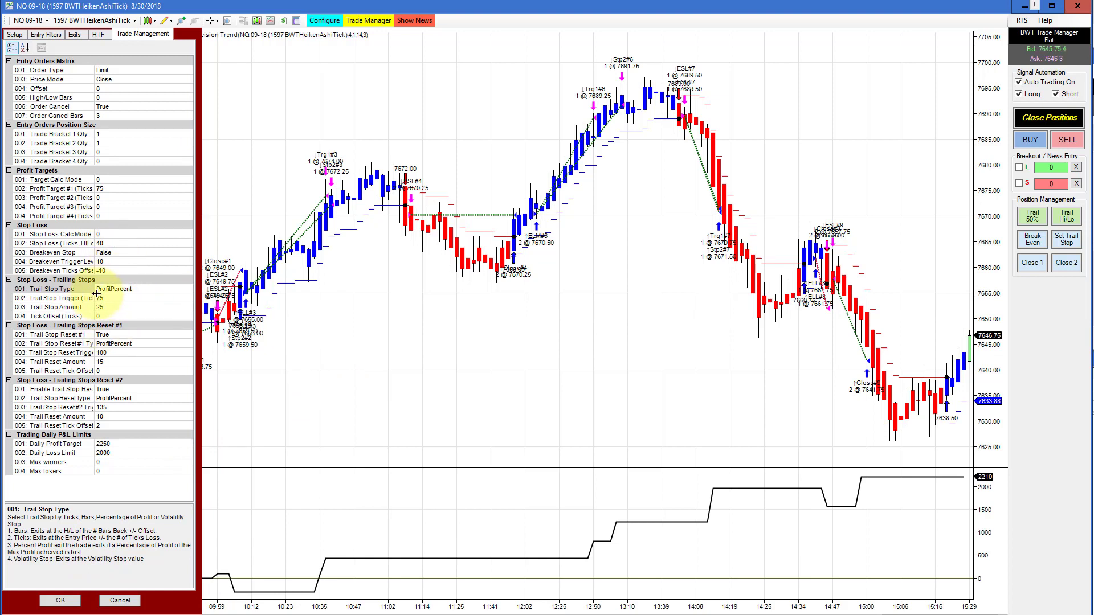
{"action": "left_click_drag", "start_coordinate": [96, 291], "coordinate": [108, 292]}
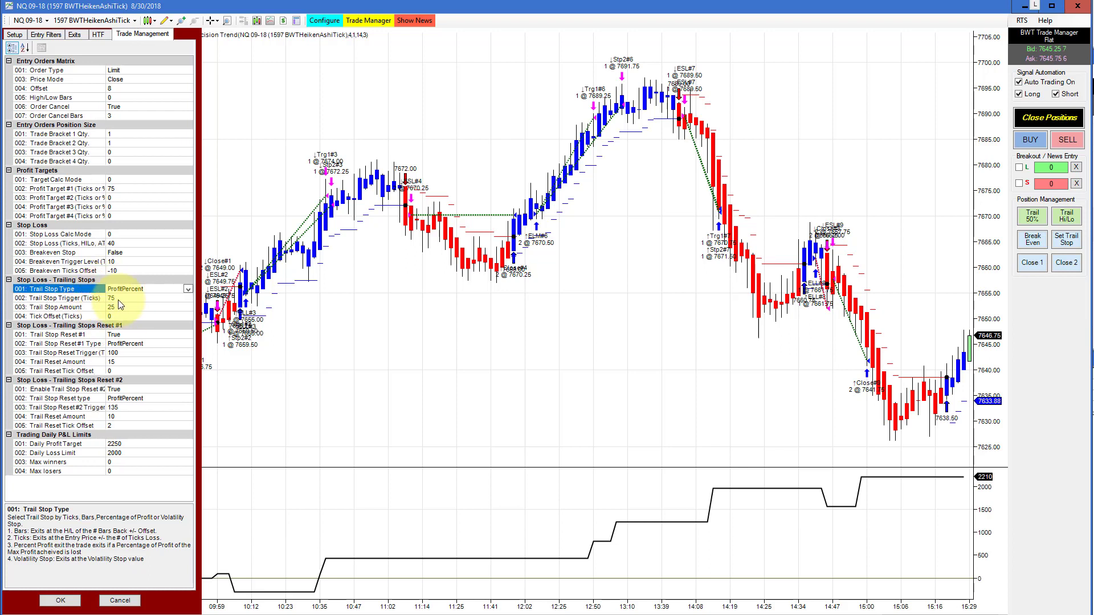
- Select the Trail Stop Trigger (Ticks) setting to read its description and compare it with the trades on the NQ chart
{"action": "left_click", "coordinate": [118, 298]}
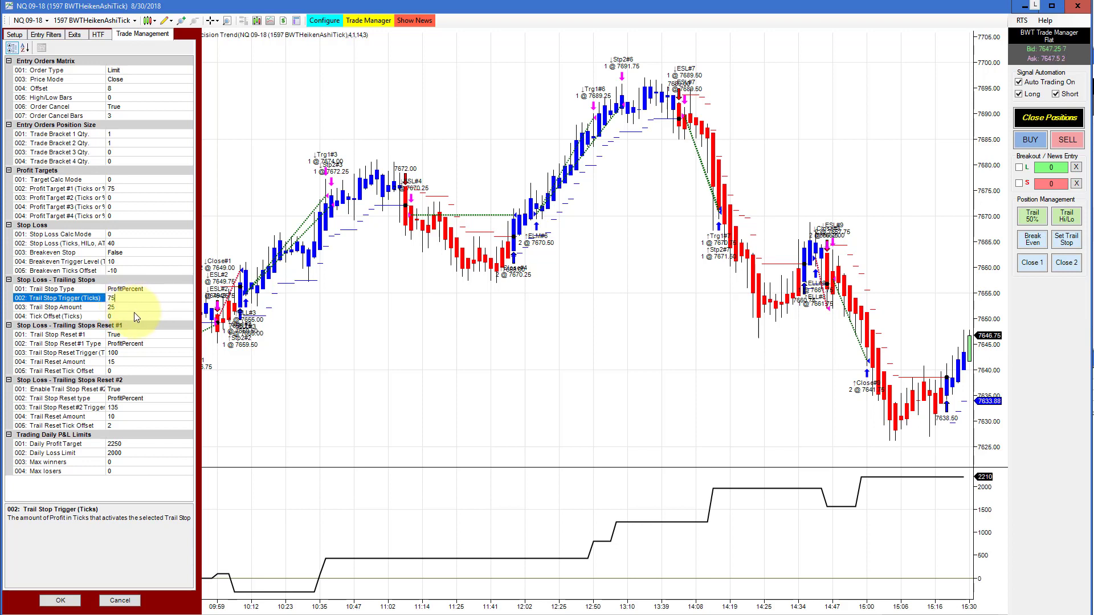
{"action": "left_click", "coordinate": [244, 316]}
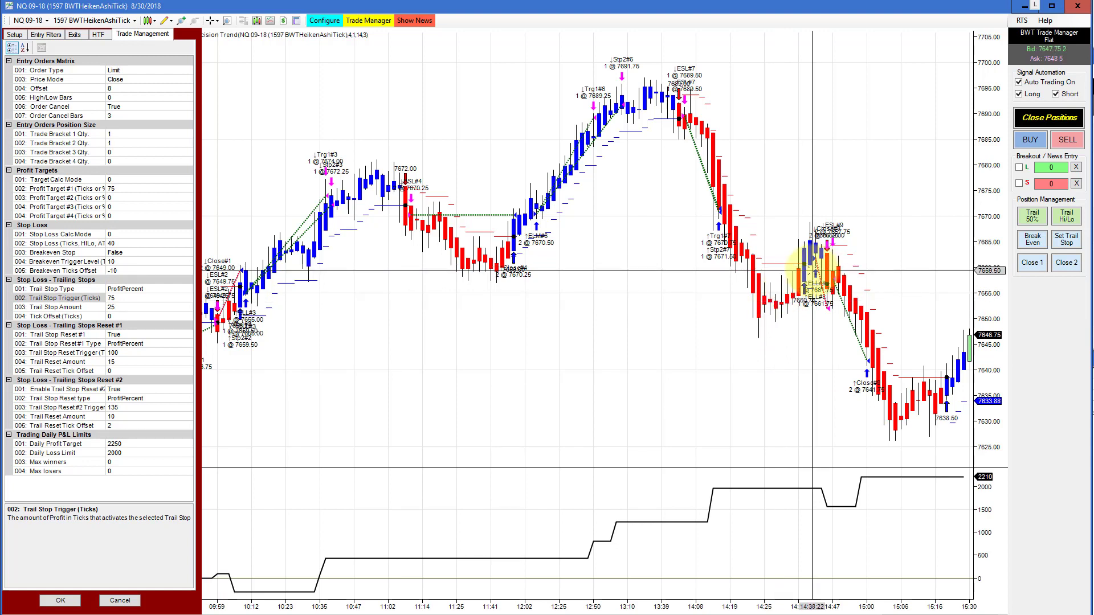
{"action": "middle_click", "coordinate": [732, 291]}
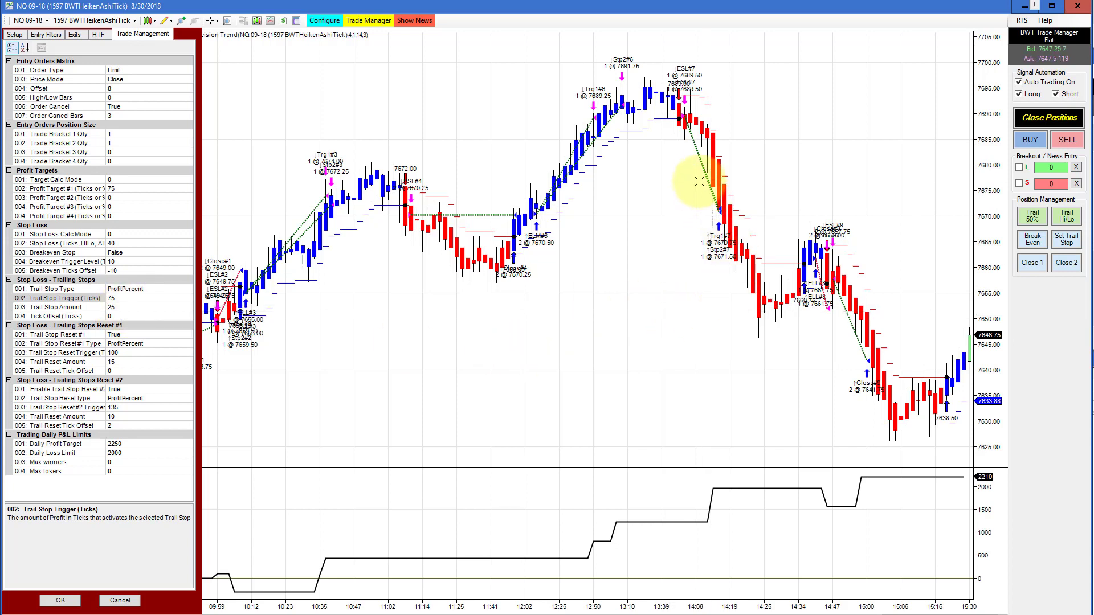
{"action": "middle_click", "coordinate": [752, 166]}
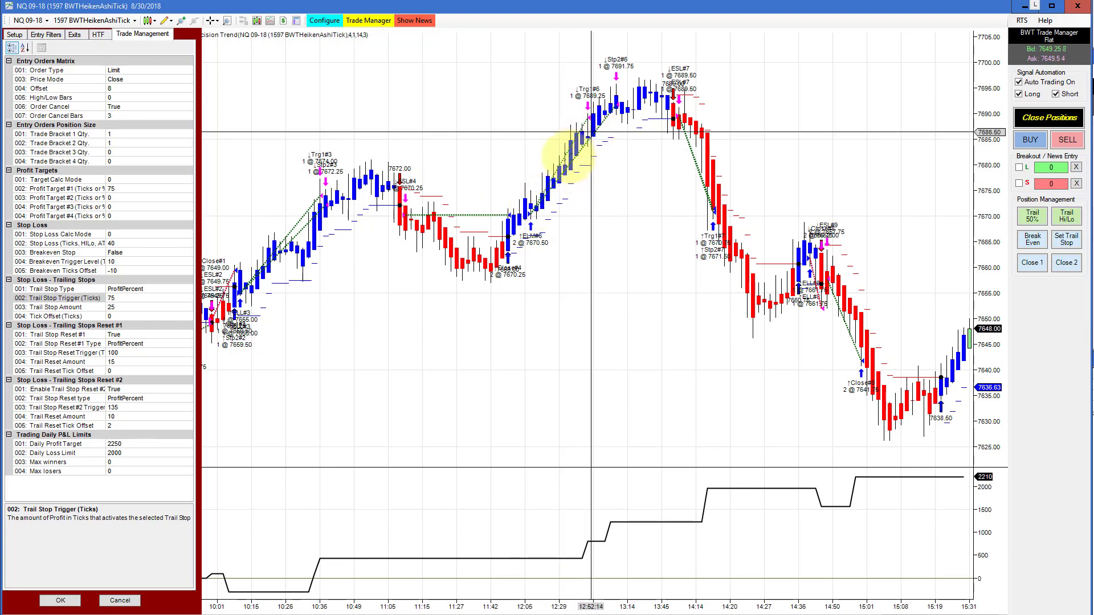
- Check the Trail Reset Amount under Trailing Stops Reset #1 and close the NQ strategy settings without saving
{"action": "left_click", "coordinate": [121, 363]}
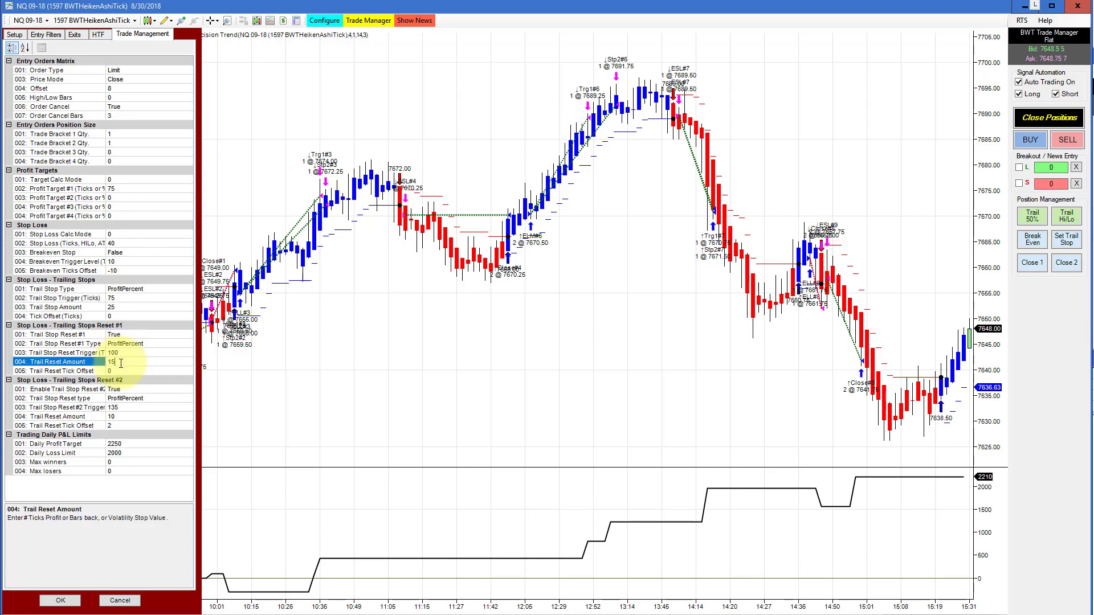
{"action": "key", "text": "Return"}
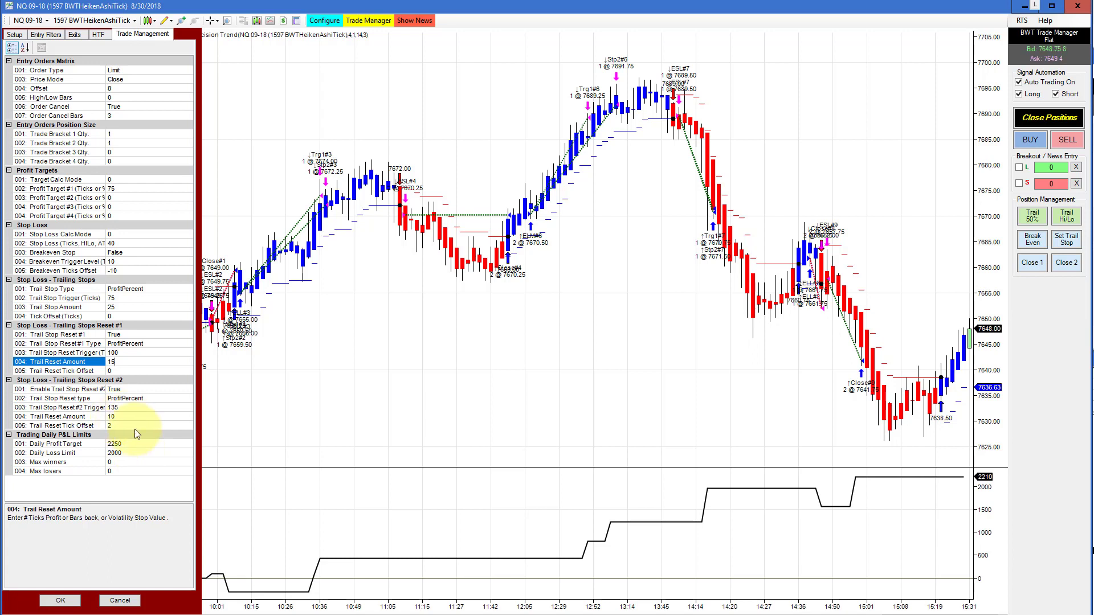
{"action": "left_click", "coordinate": [547, 335]}
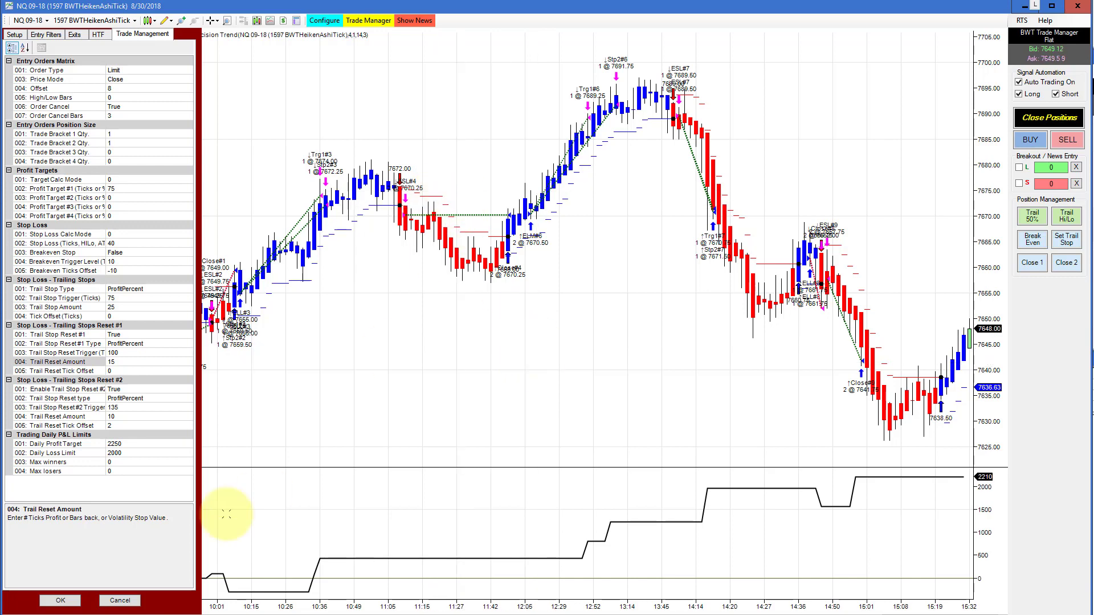
{"action": "left_click", "coordinate": [120, 601]}
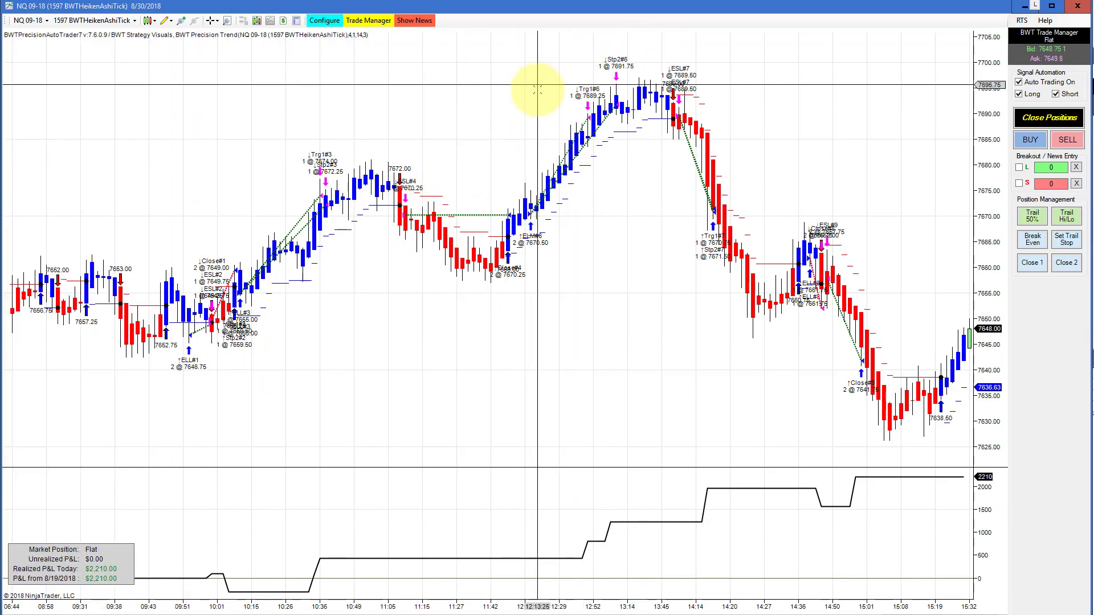
{"action": "middle_click", "coordinate": [445, 155]}
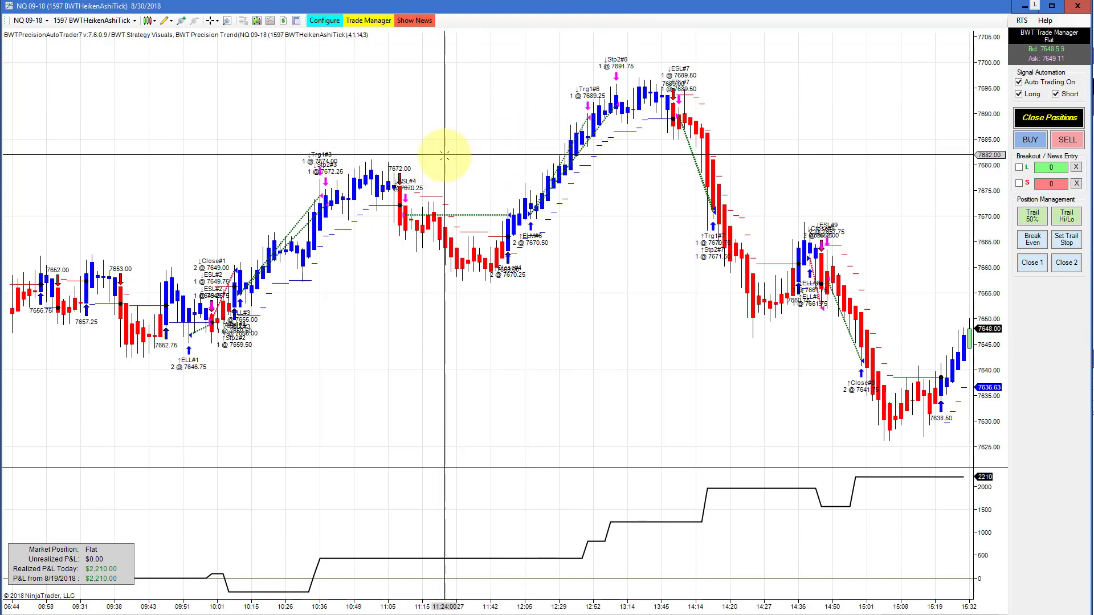
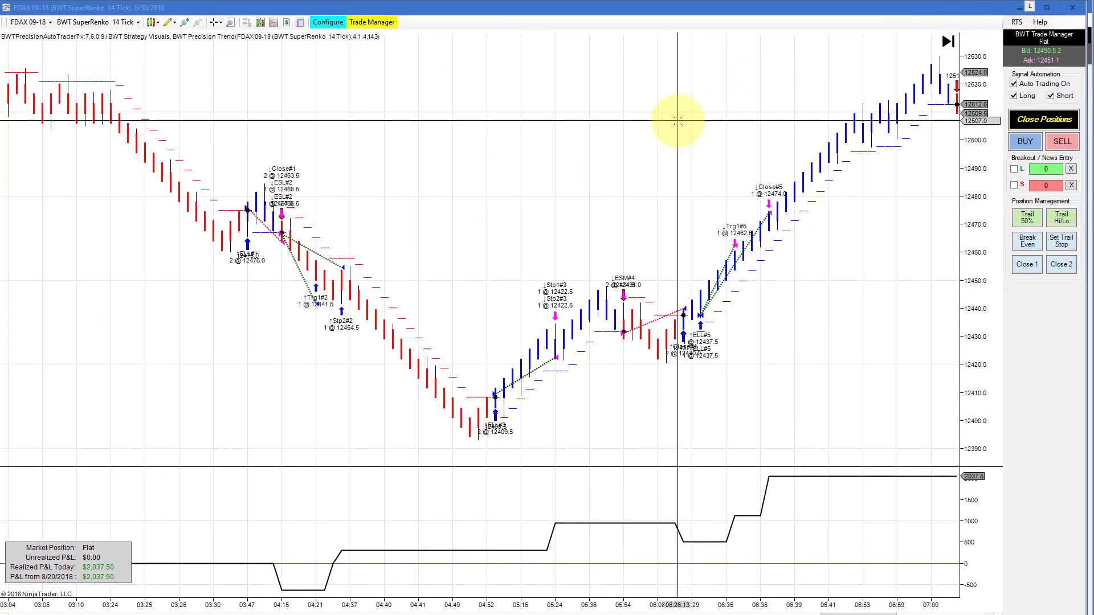
- Check the Trade Management settings of the FDAX SuperRenko 14 Tick chart using the FDAX-SR14-3am template, and close them without saving
{"action": "left_click", "coordinate": [329, 23]}
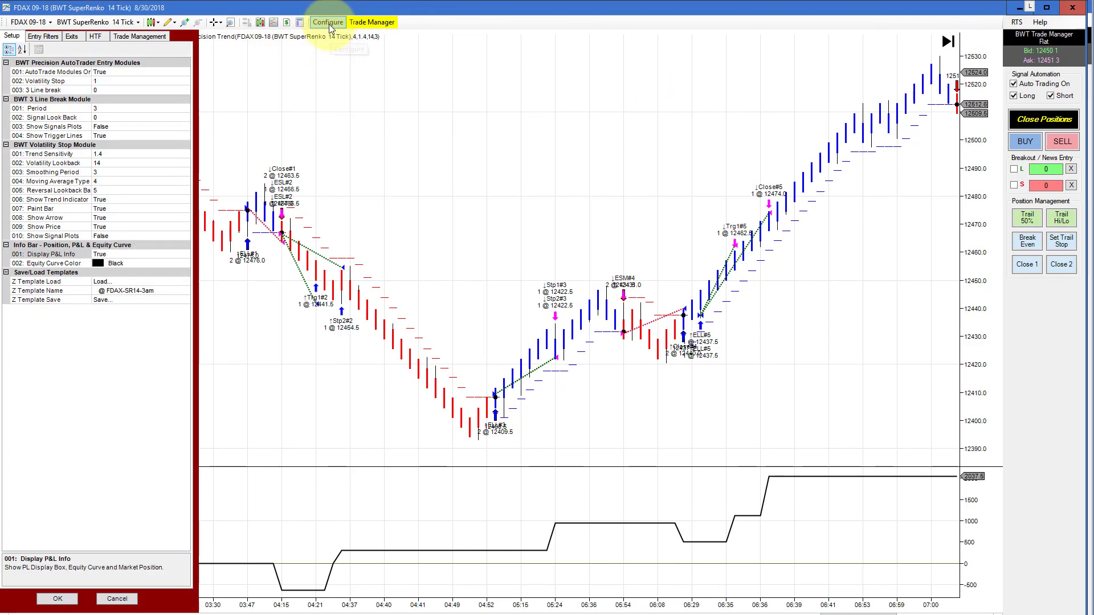
{"action": "left_click", "coordinate": [128, 37]}
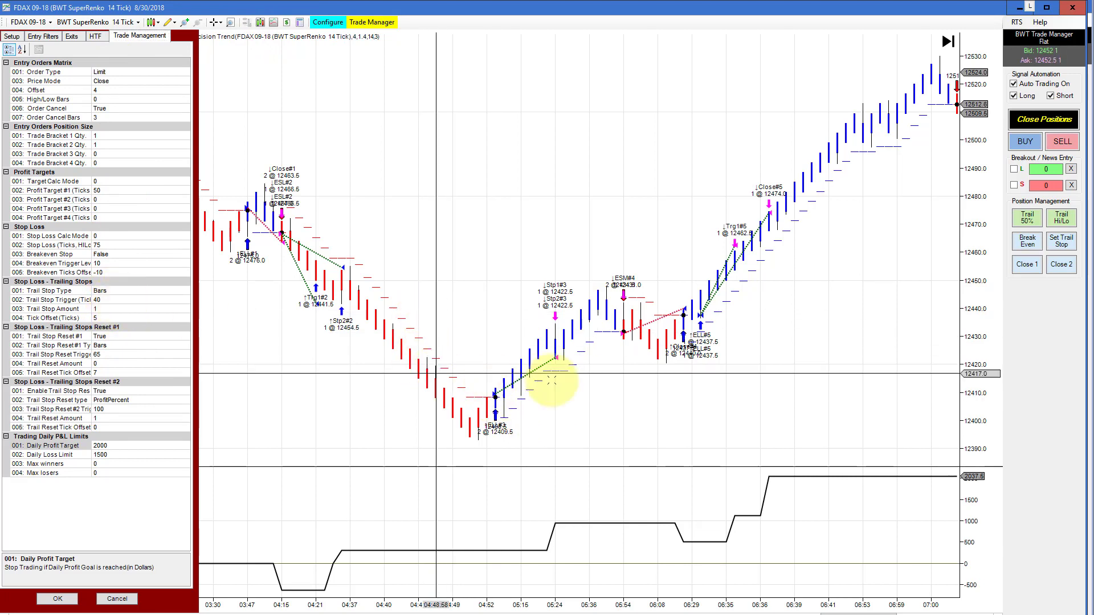
{"action": "left_click", "coordinate": [117, 598]}
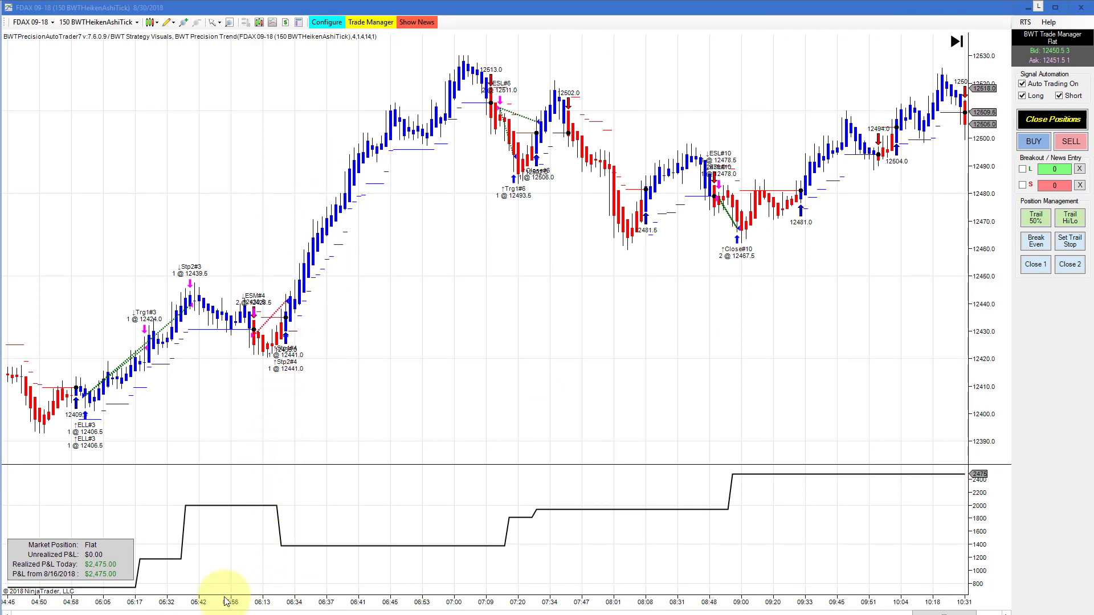
- Examine the day's trades on the FDAX 150 BWTHeikenAshiTick chart and open its strategy's Trade Management settings
{"action": "left_click_drag", "start_coordinate": [943, 612], "coordinate": [914, 612]}
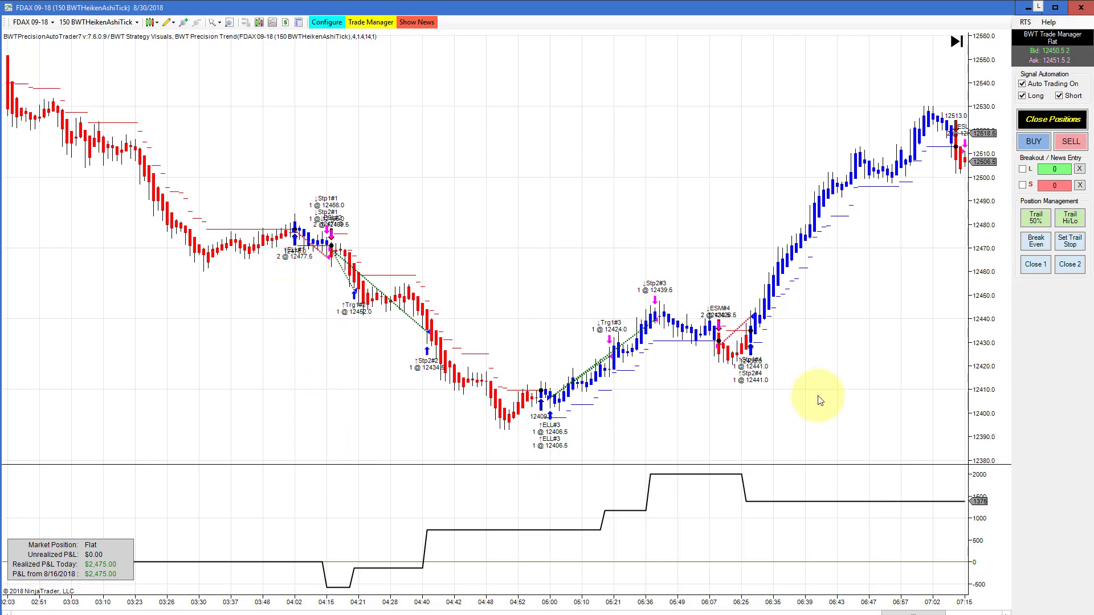
{"action": "left_click_drag", "start_coordinate": [708, 398], "coordinate": [618, 403]}
{"action": "left_click_drag", "start_coordinate": [725, 390], "coordinate": [463, 366]}
{"action": "left_click_drag", "start_coordinate": [725, 362], "coordinate": [511, 317]}
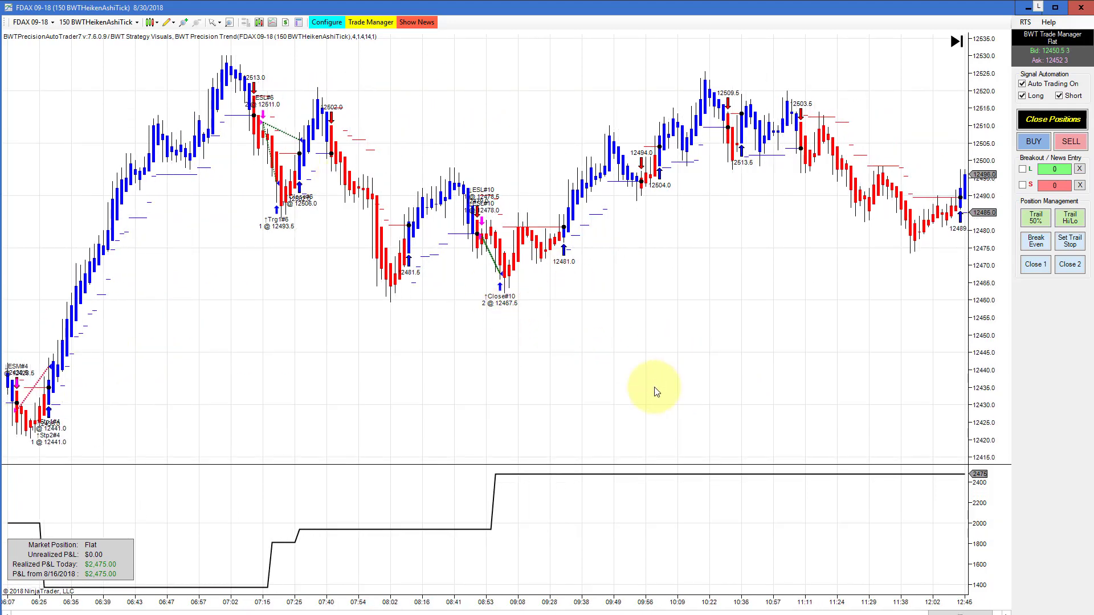
{"action": "left_click", "coordinate": [329, 21]}
{"action": "left_click", "coordinate": [159, 36]}
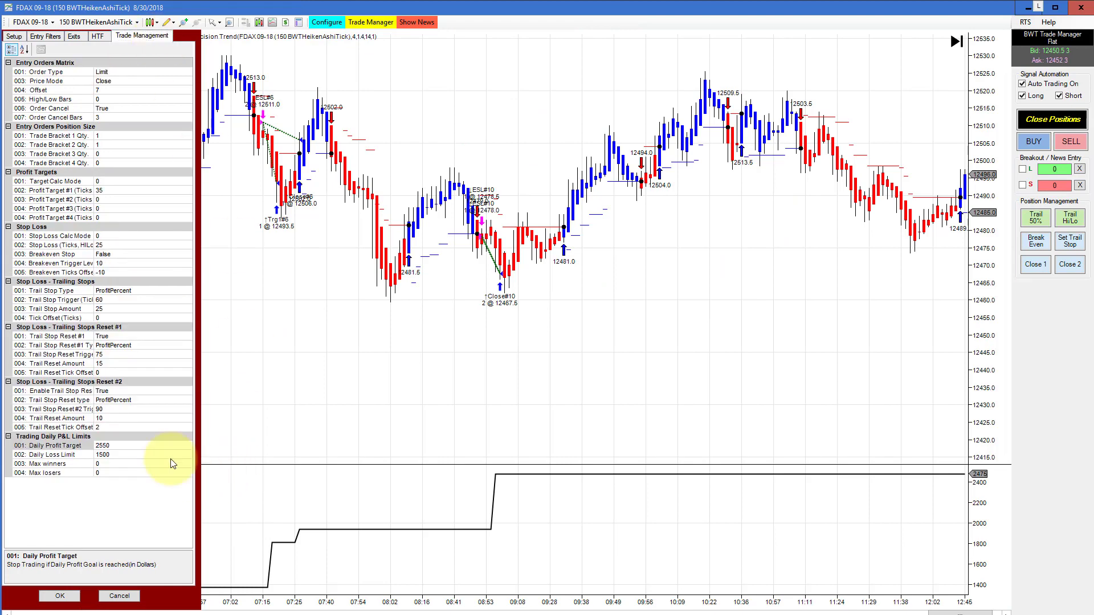
- Close the FDAX 150 tick settings without saving, then check the FDAX 377 BWTHeikenAshiTick chart's Trade Management settings and close them without saving
{"action": "left_click", "coordinate": [130, 602]}
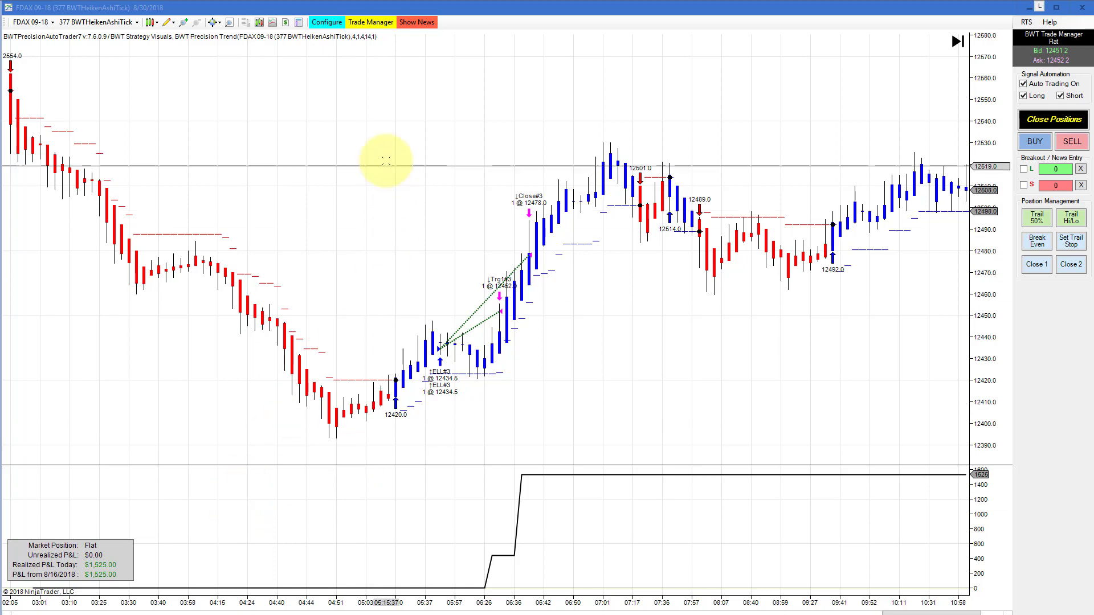
{"action": "left_click", "coordinate": [322, 25]}
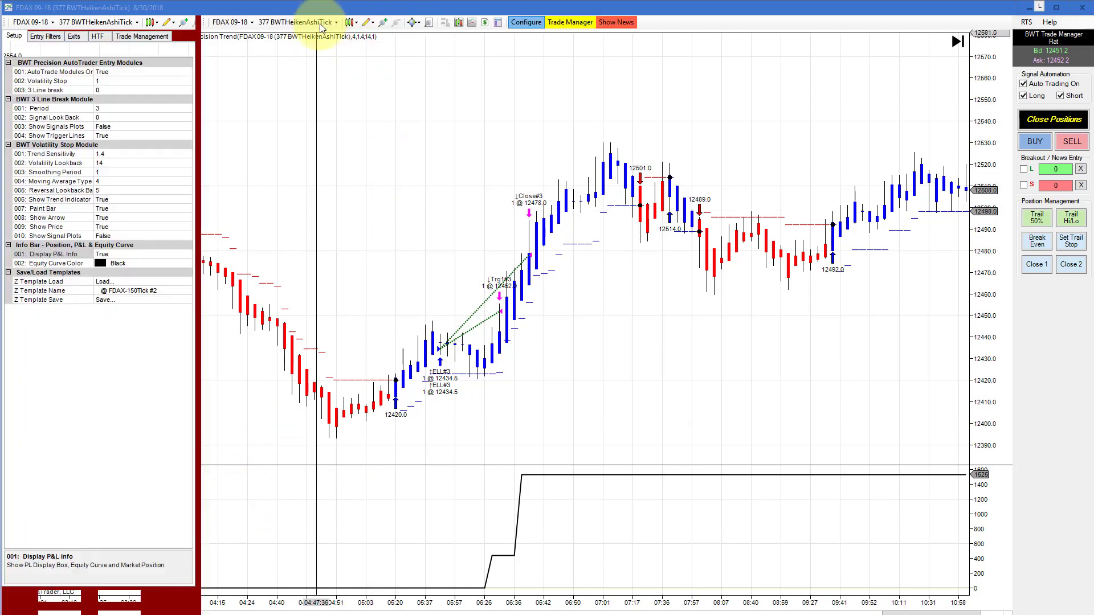
{"action": "left_click", "coordinate": [154, 38]}
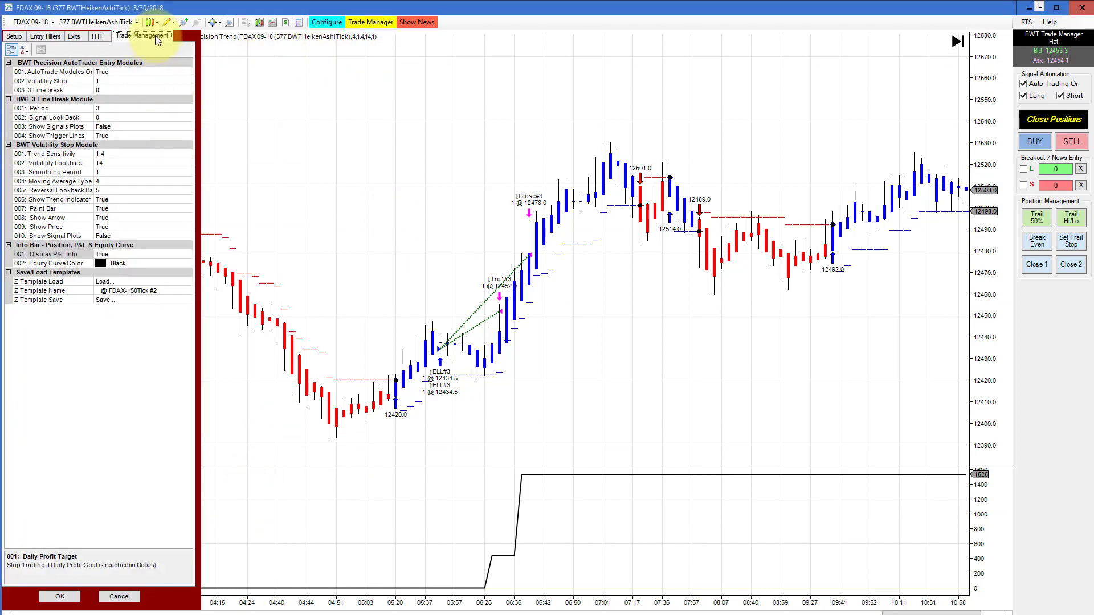
{"action": "left_click", "coordinate": [121, 598]}
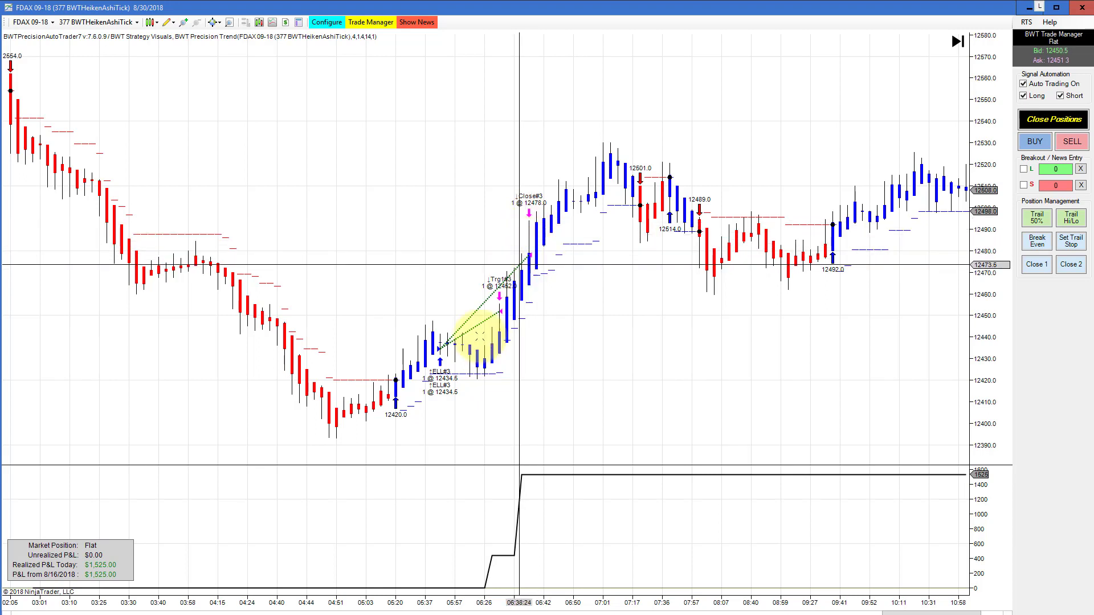
- Review the short trade on the EMD 151 BWTHeikenAshiTick chart, check its Trade Management settings and close them without saving
{"action": "left_click_drag", "start_coordinate": [219, 603], "coordinate": [265, 603]}
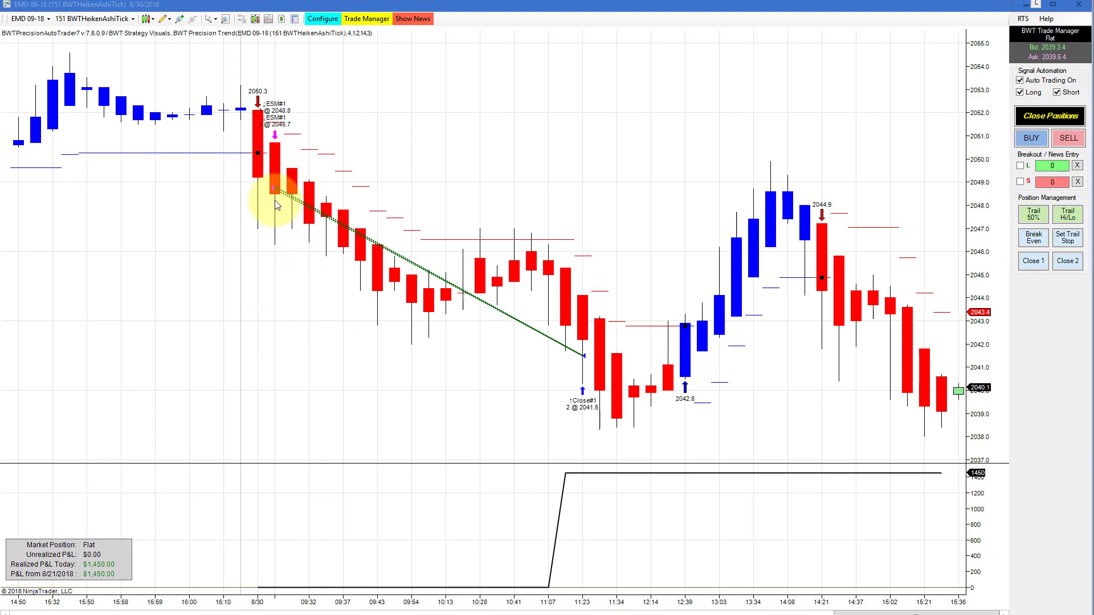
{"action": "left_click", "coordinate": [324, 22]}
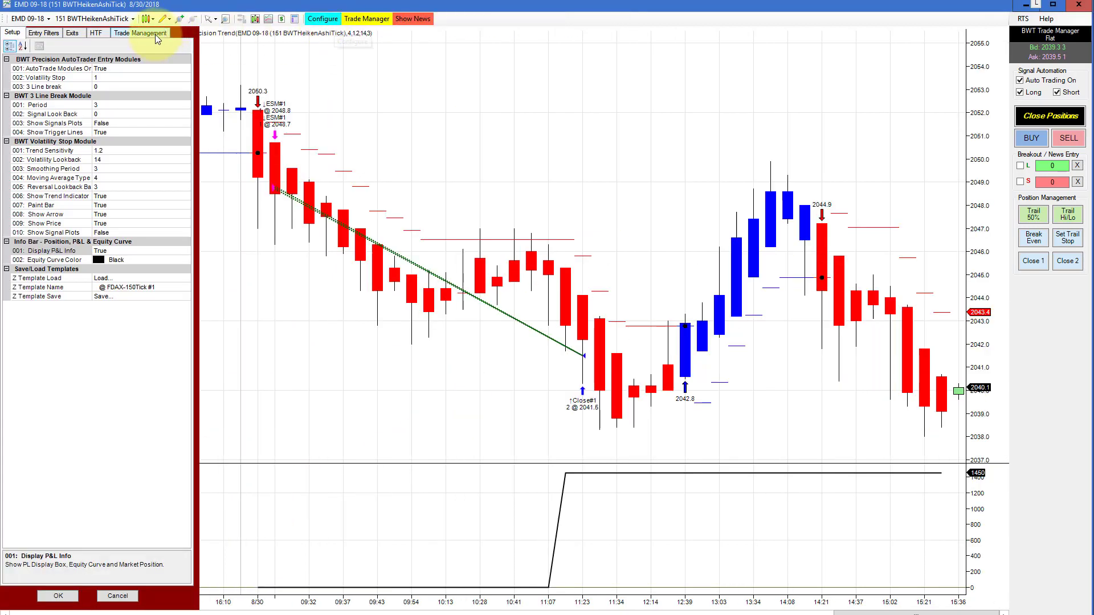
{"action": "left_click", "coordinate": [154, 32]}
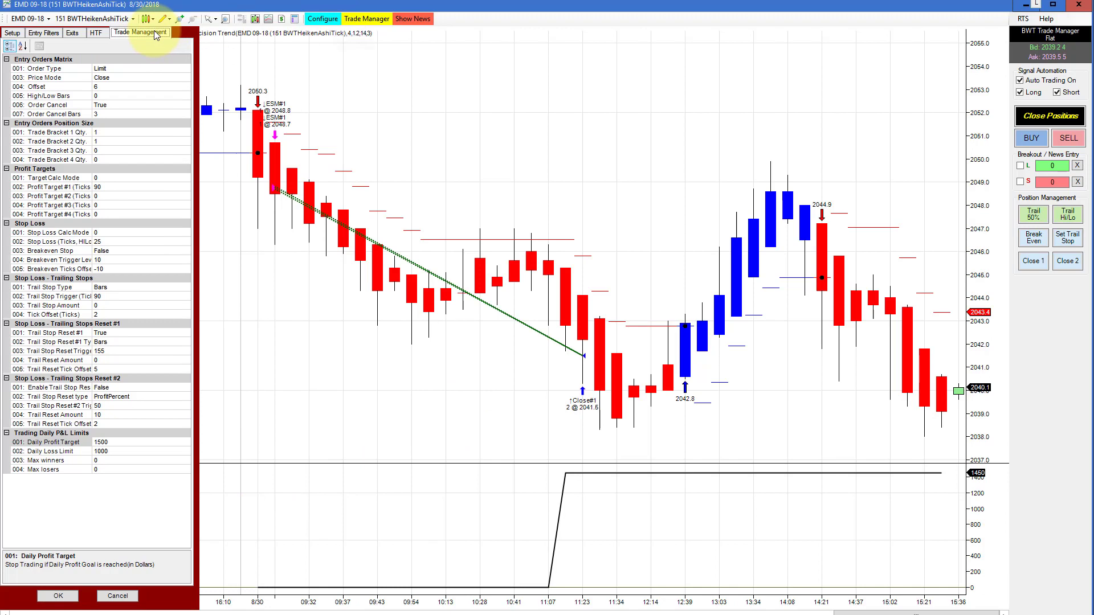
{"action": "left_click", "coordinate": [118, 596]}
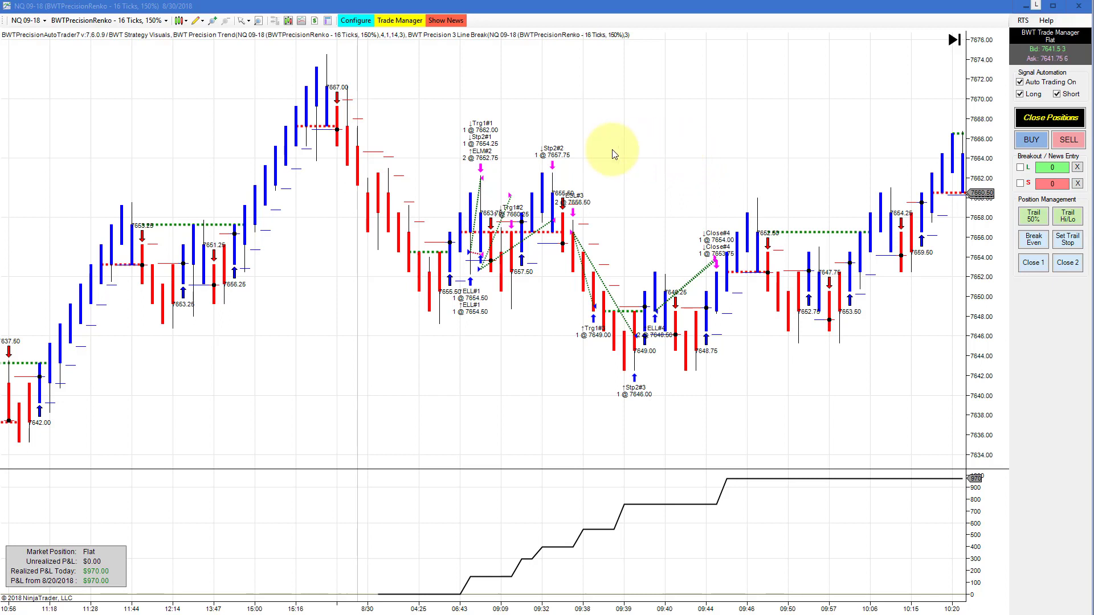
- Check the Trade Management and entry module Setup settings of the NQ BWTPrecisionRenko 16 Ticks chart, and close them without saving
{"action": "left_click", "coordinate": [365, 23]}
{"action": "left_click", "coordinate": [141, 35]}
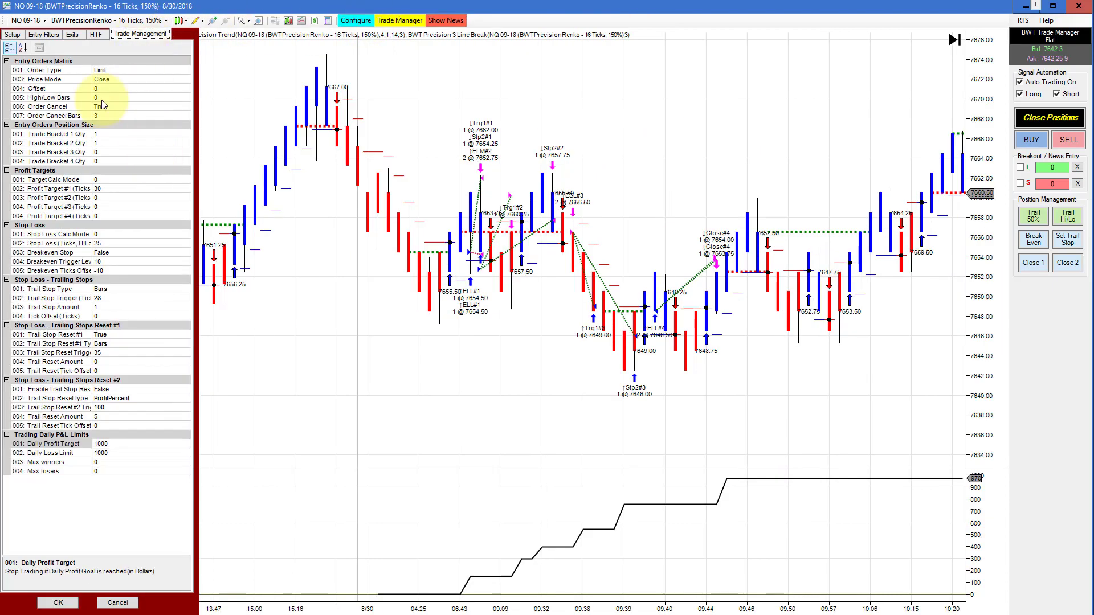
{"action": "left_click", "coordinate": [12, 34]}
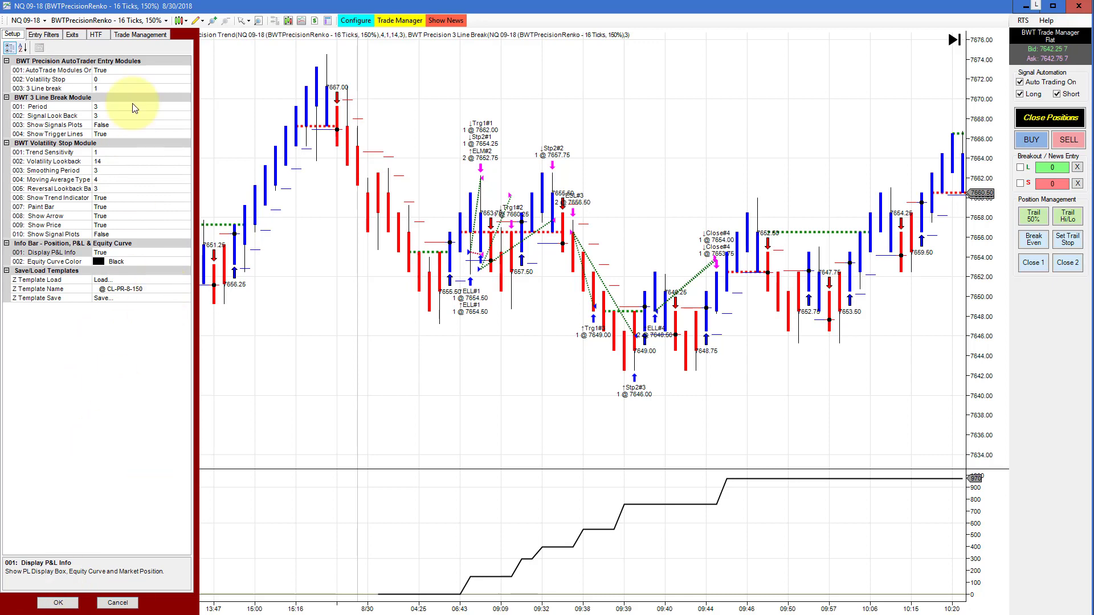
{"action": "left_click", "coordinate": [140, 34]}
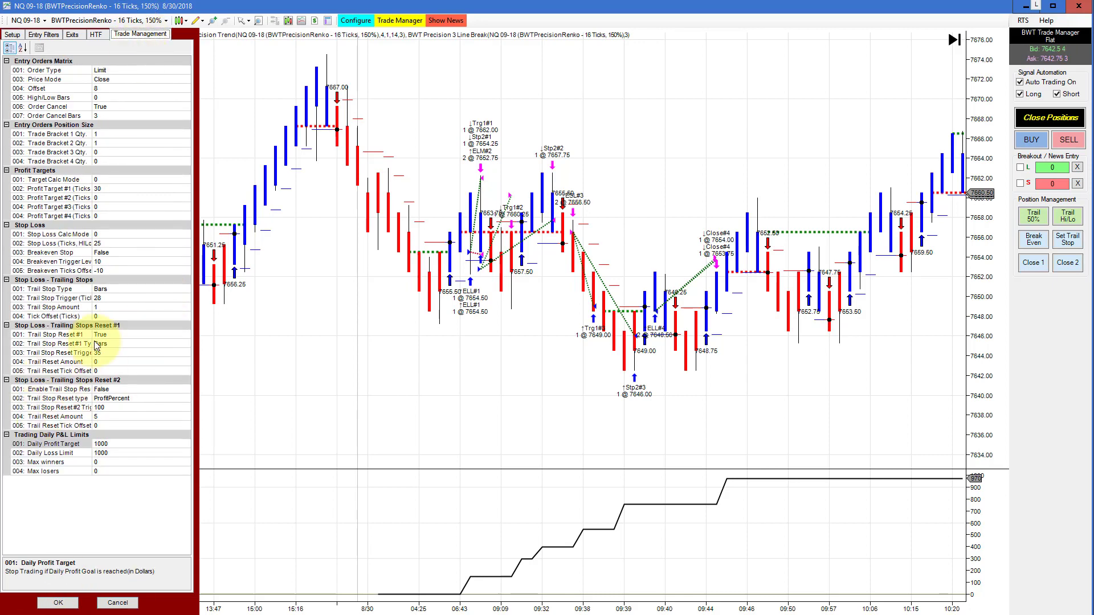
{"action": "left_click", "coordinate": [123, 606]}
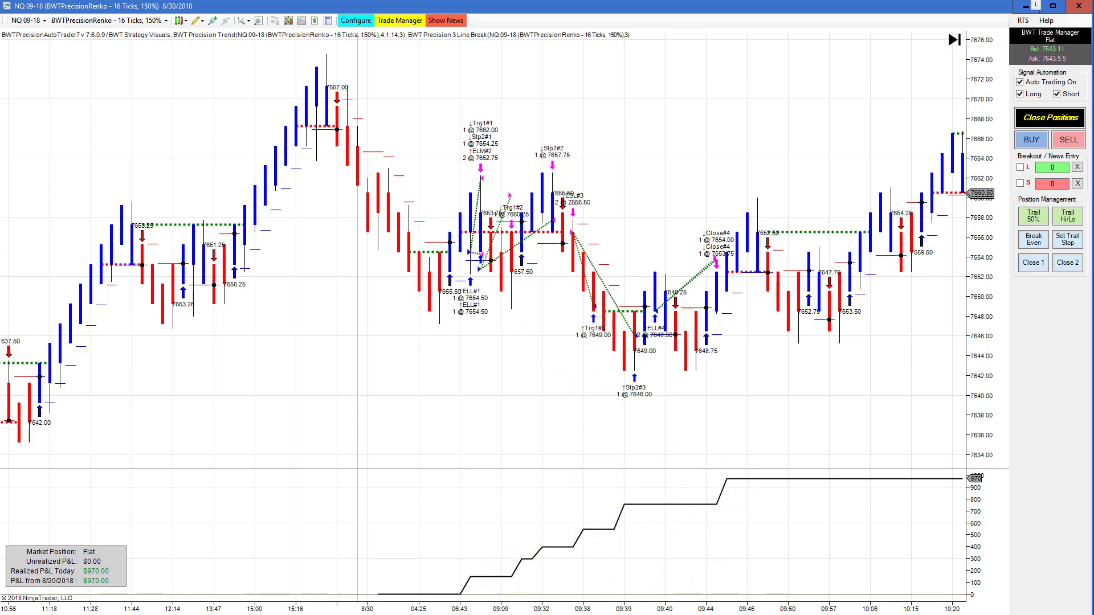
- Show more of the day's trades on the NQ 987 BWTHeikenAshiTick chart, check its Trade Management settings and close them without saving
{"action": "left_click_drag", "start_coordinate": [691, 609], "coordinate": [580, 607]}
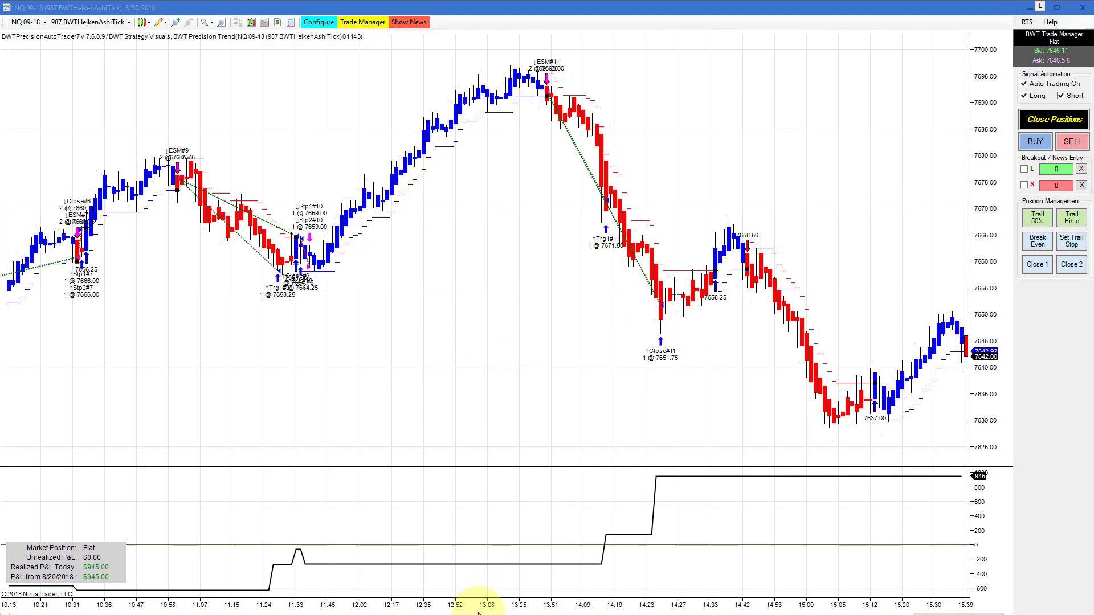
{"action": "left_click_drag", "start_coordinate": [477, 604], "coordinate": [504, 606]}
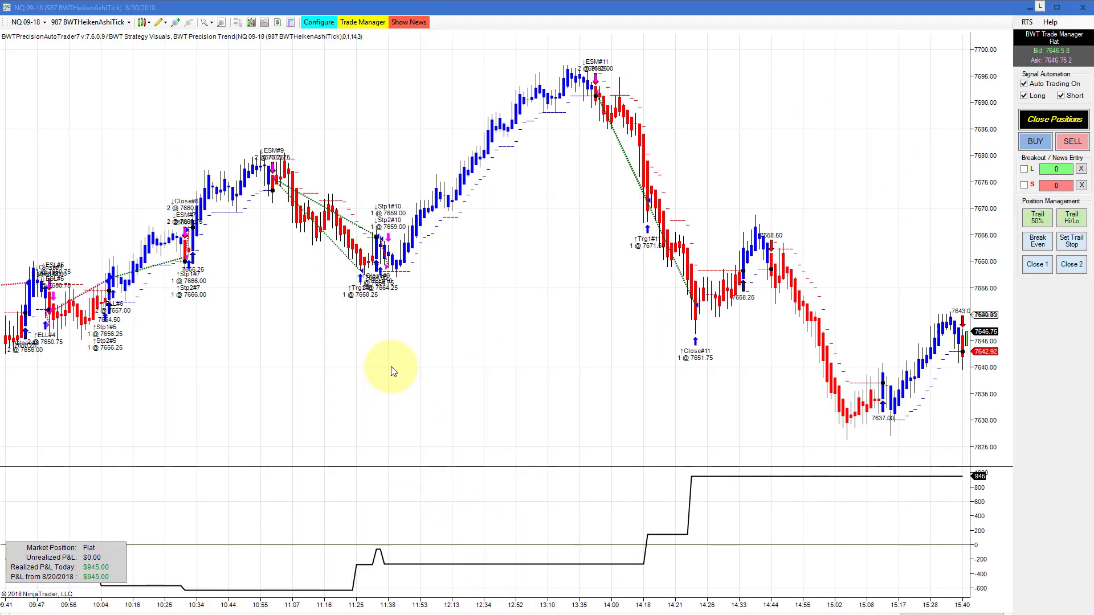
{"action": "left_click", "coordinate": [319, 21]}
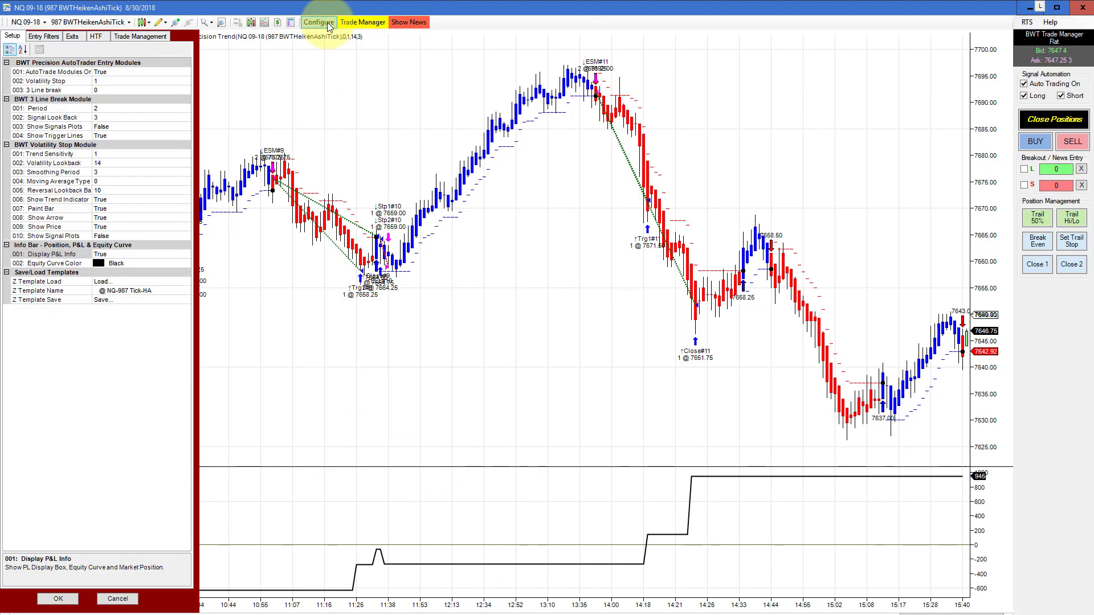
{"action": "left_click", "coordinate": [133, 35]}
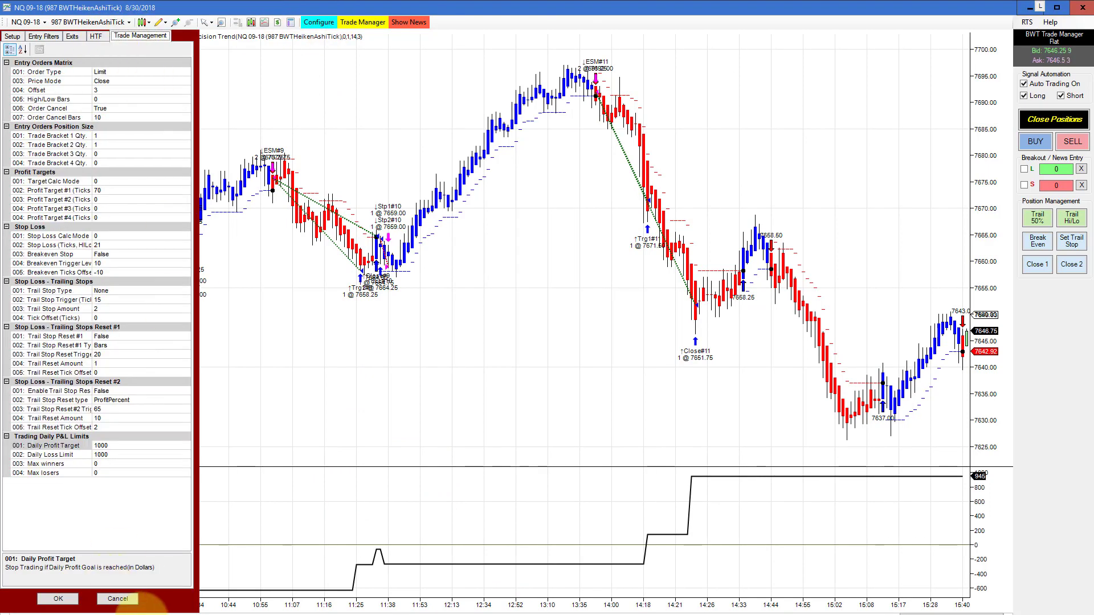
{"action": "left_click", "coordinate": [134, 599]}
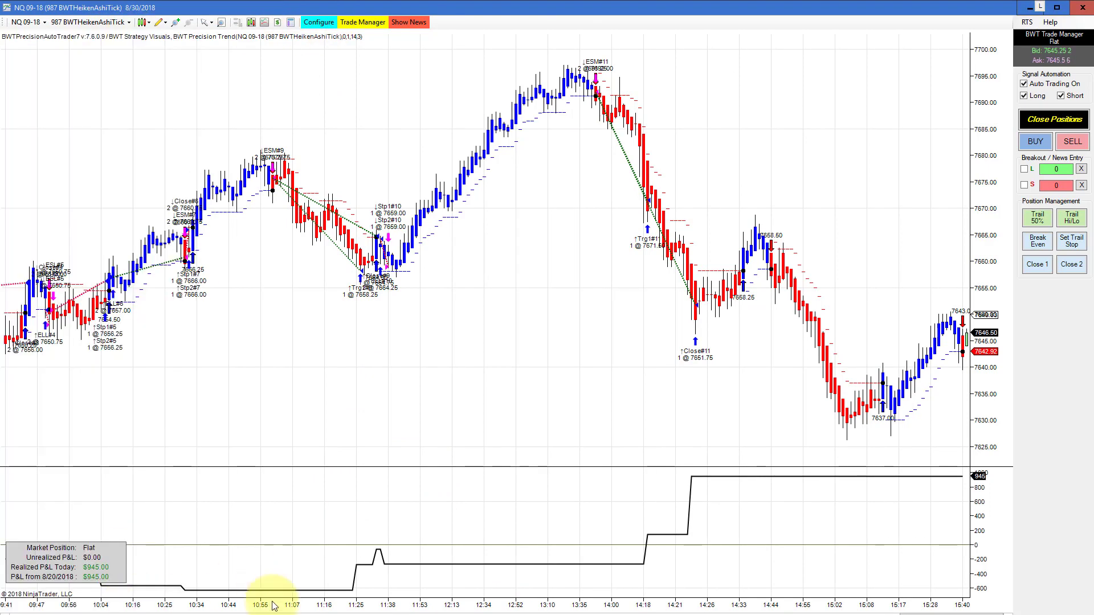
- Examine the whole day's trades on the NQ 987 BWTHeikenAshiTick chart and reopen its strategy's Trade Management settings
{"action": "left_click_drag", "start_coordinate": [322, 610], "coordinate": [360, 613]}
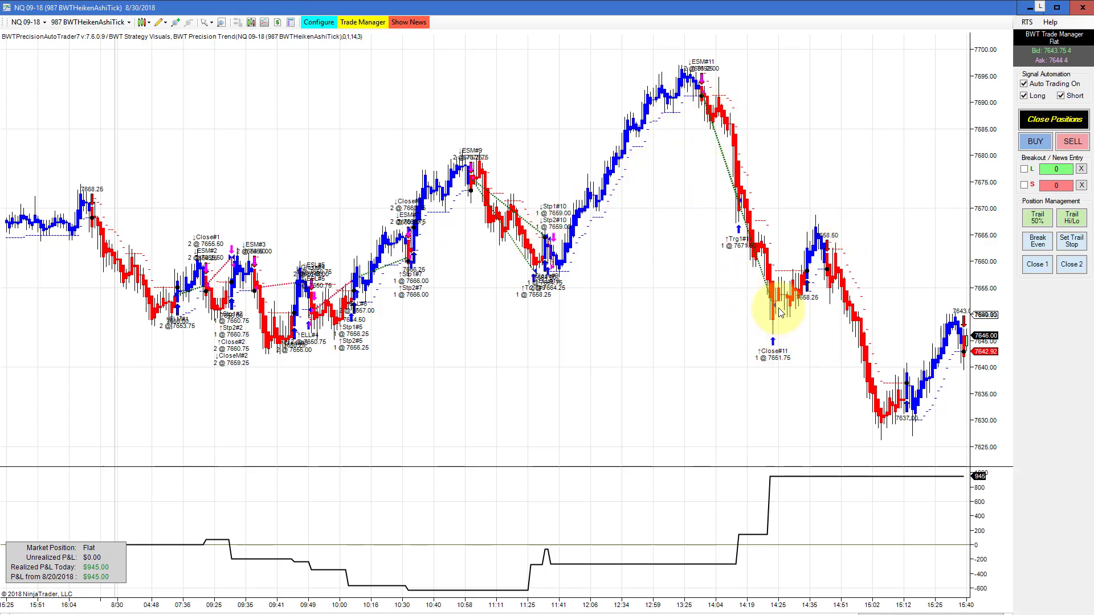
{"action": "left_click", "coordinate": [319, 23]}
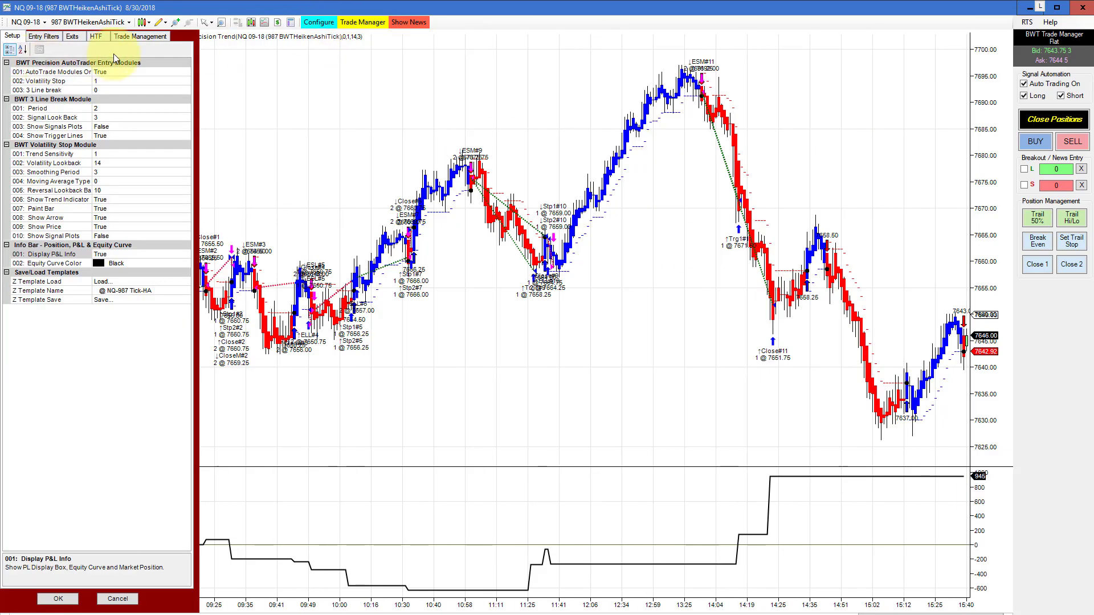
{"action": "left_click", "coordinate": [128, 36]}
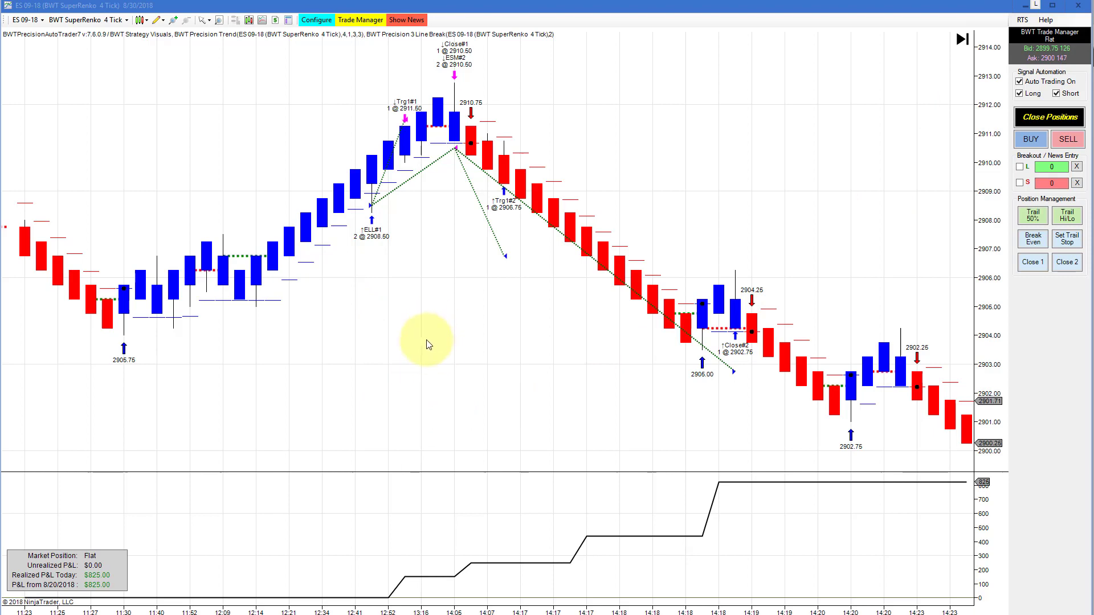
- Check the Trade Management settings of the ES BWT SuperRenko 4 Tick chart and close them without saving
{"action": "left_click", "coordinate": [321, 23]}
{"action": "left_click", "coordinate": [165, 34]}
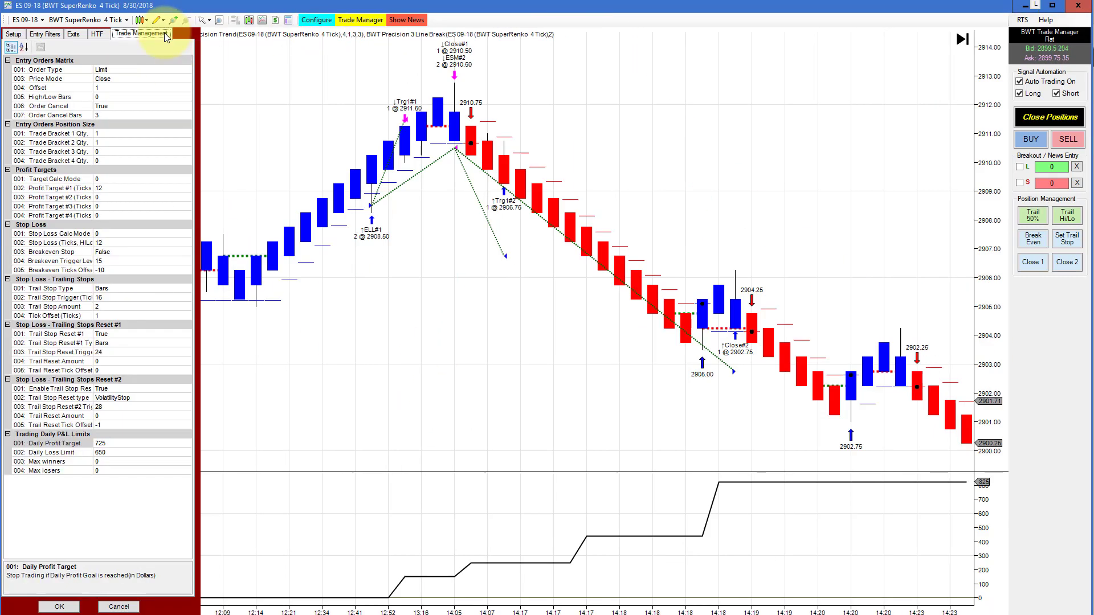
{"action": "left_click", "coordinate": [119, 607]}
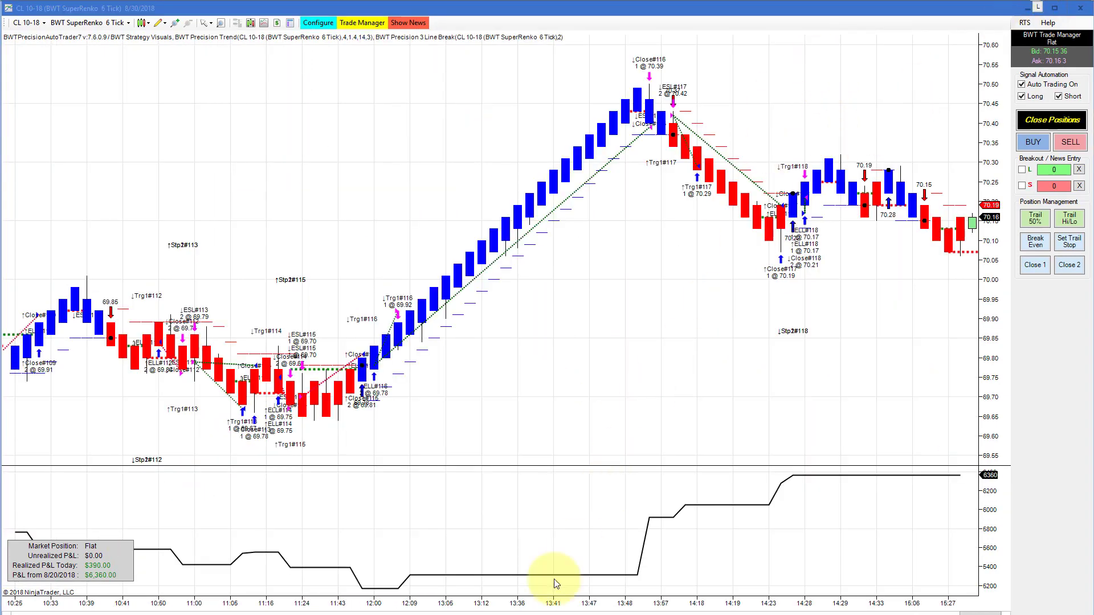
- Examine the whole day's trades on the CL 10-18 BWT SuperRenko 6 Tick chart
{"action": "scroll", "coordinate": [593, 599], "scroll_direction": "down", "scroll_amount": 5}
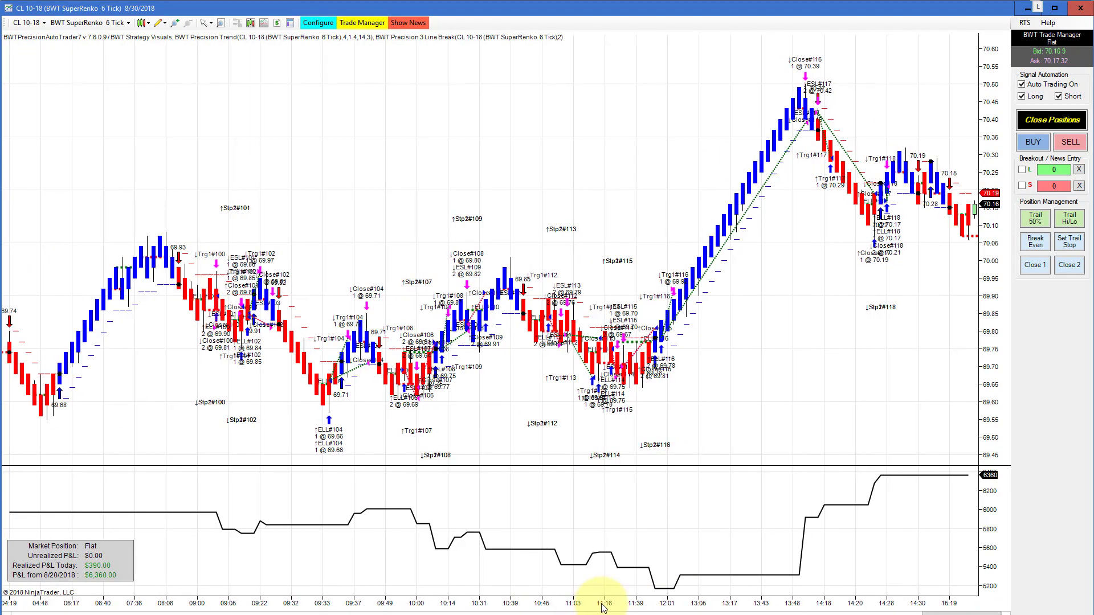